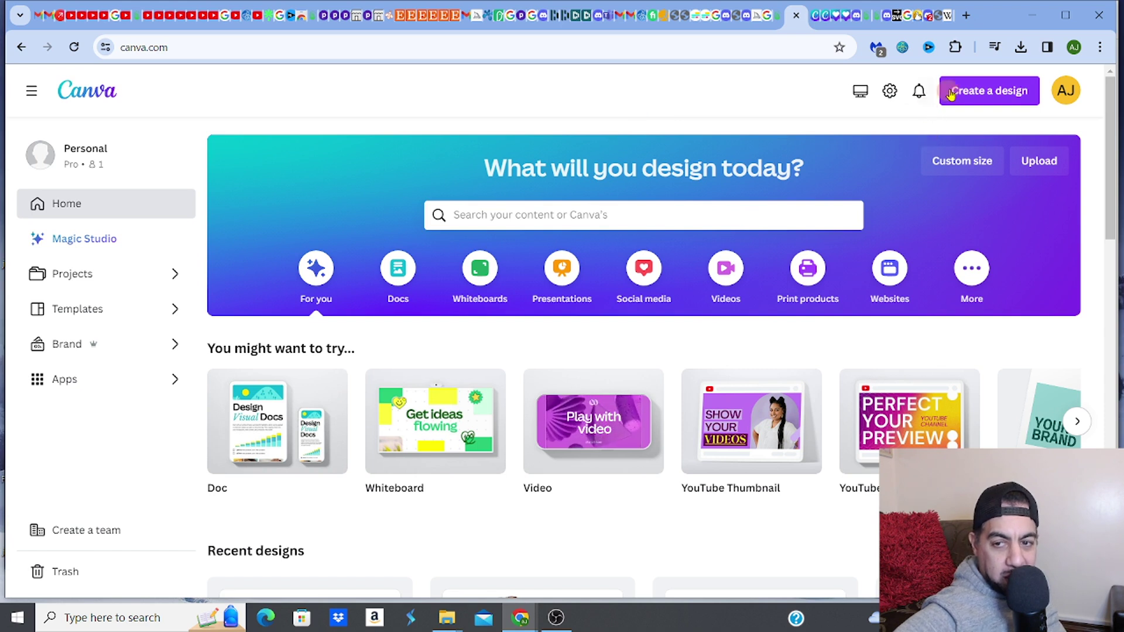
Step: Upload Jean_Dark_Snö_of_Sweden.jpg from the Downloads folder to Canva
left_click(1043, 160)
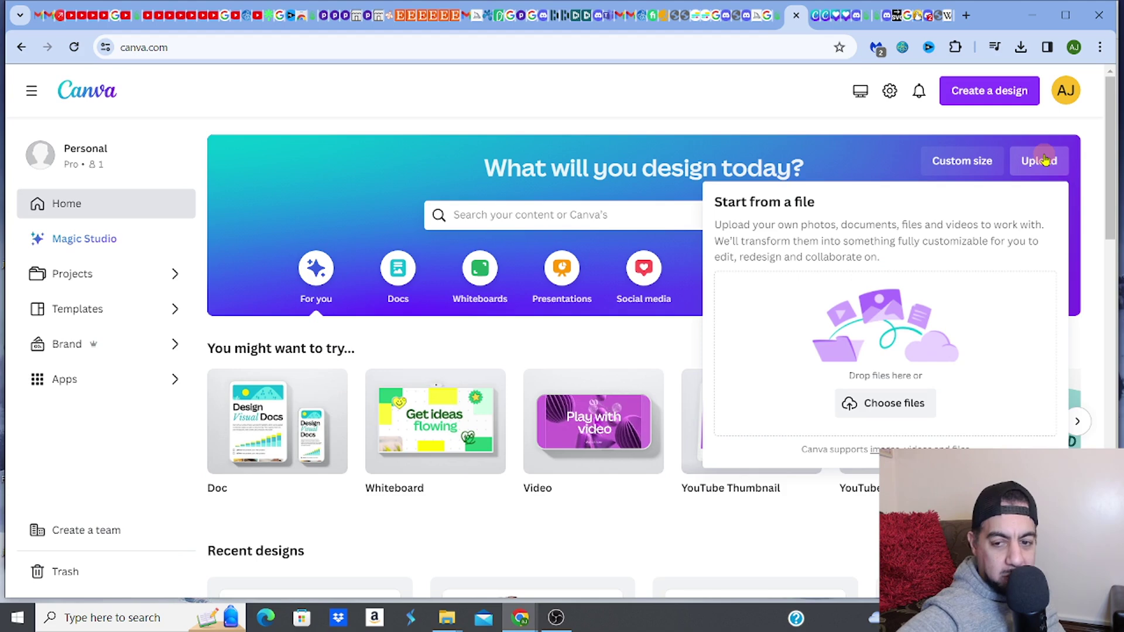
left_click(922, 408)
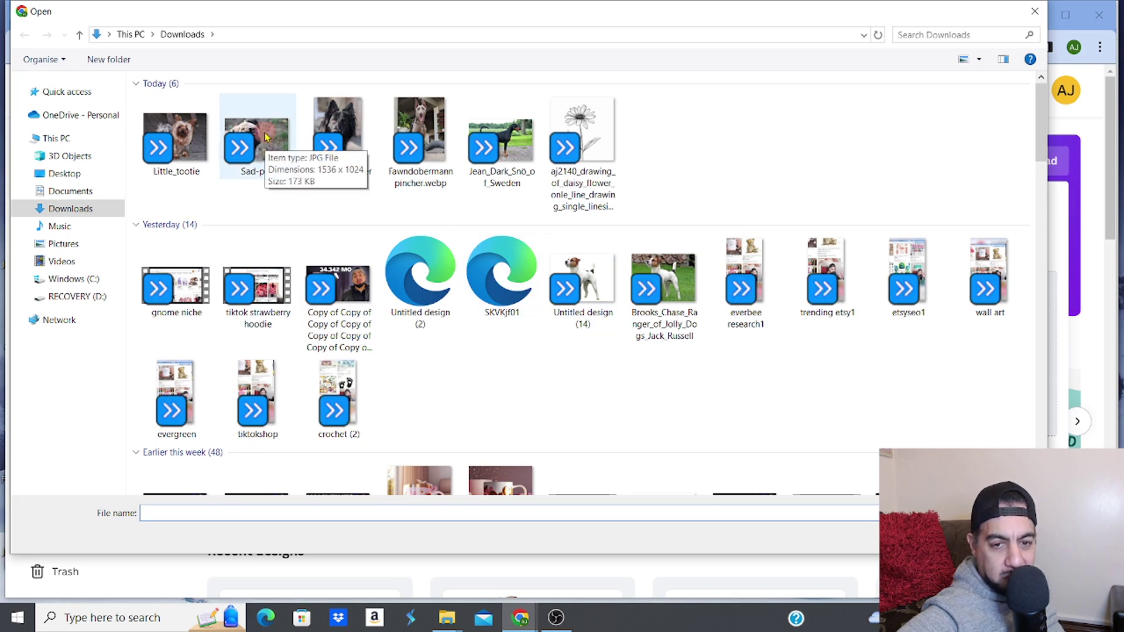
left_click(512, 147)
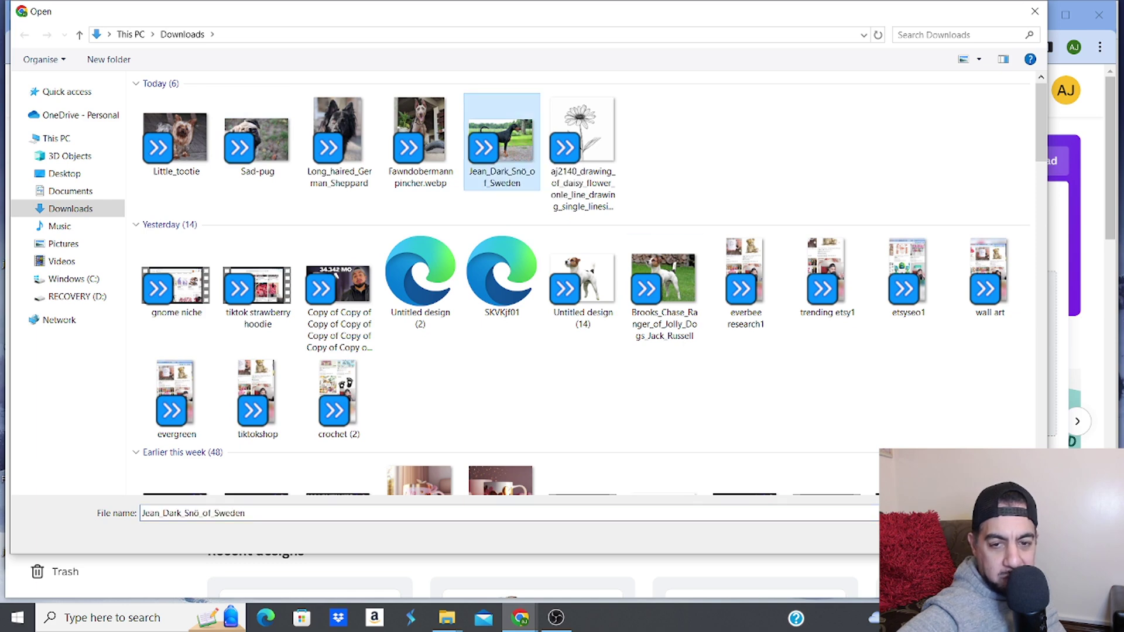
key("Return")
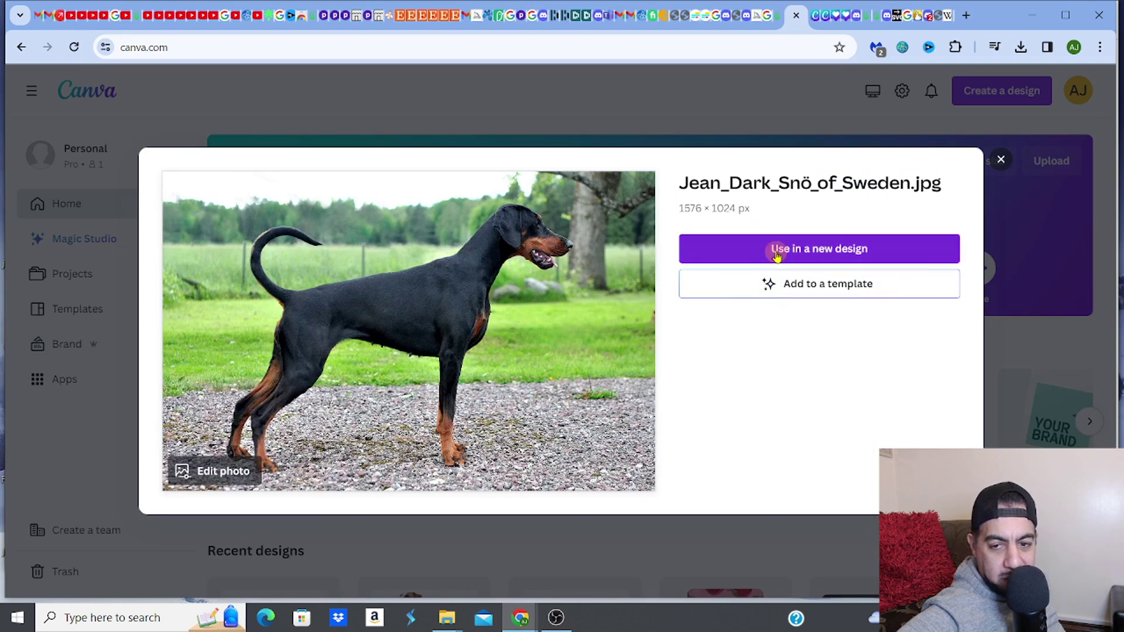
Step: Use the uploaded Doberman photo in a new custom-size 1576 × 1024 px design
left_click(776, 251)
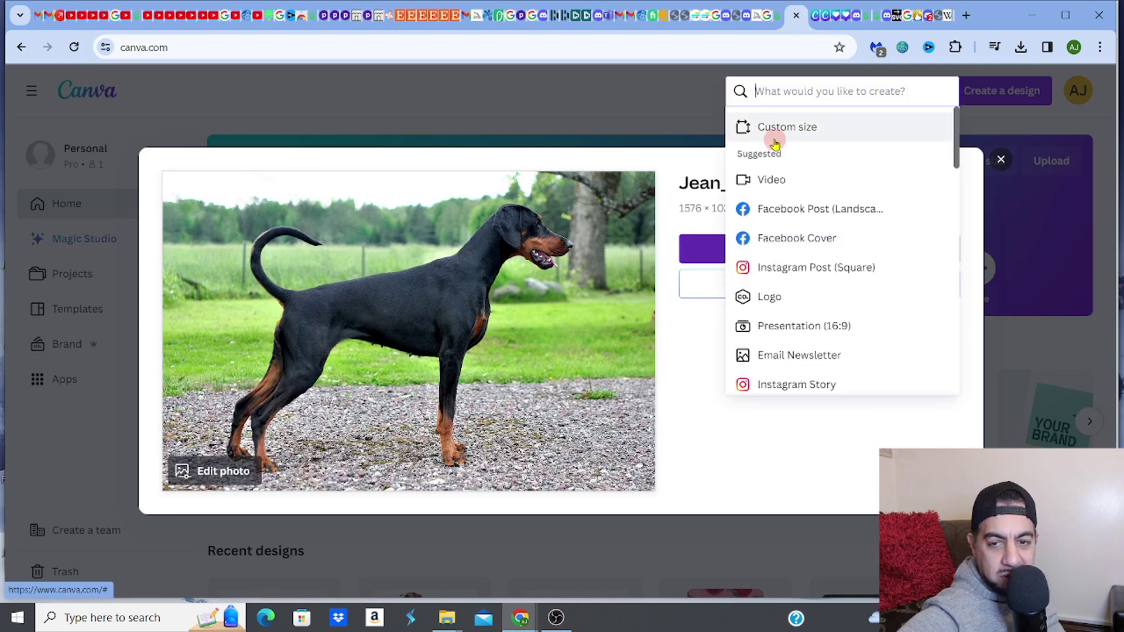
left_click(774, 129)
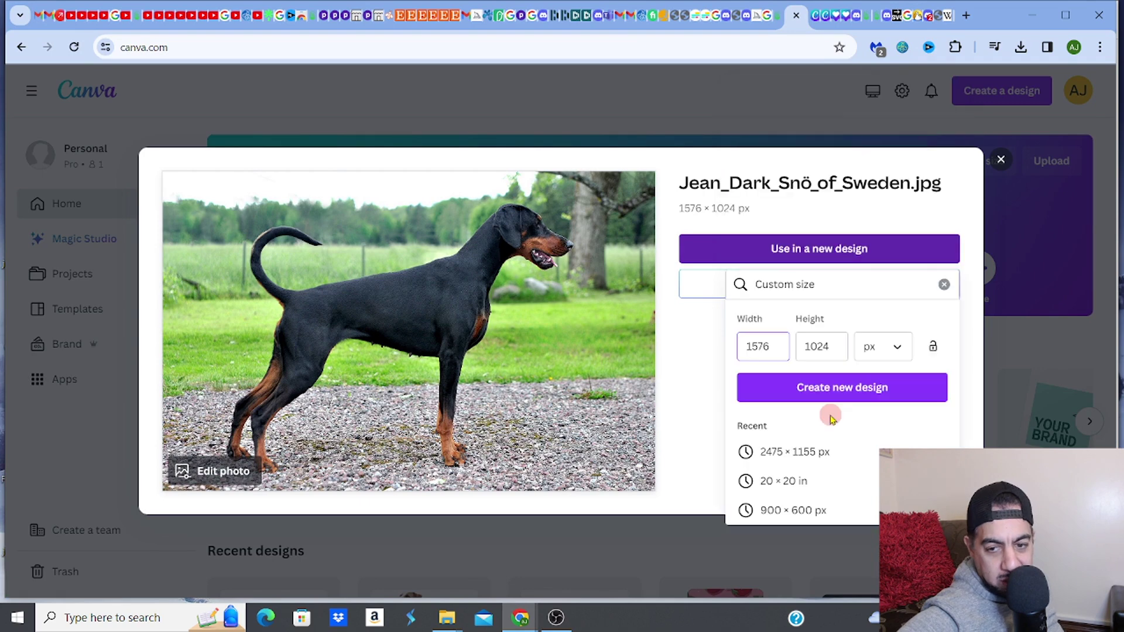
left_click(818, 394)
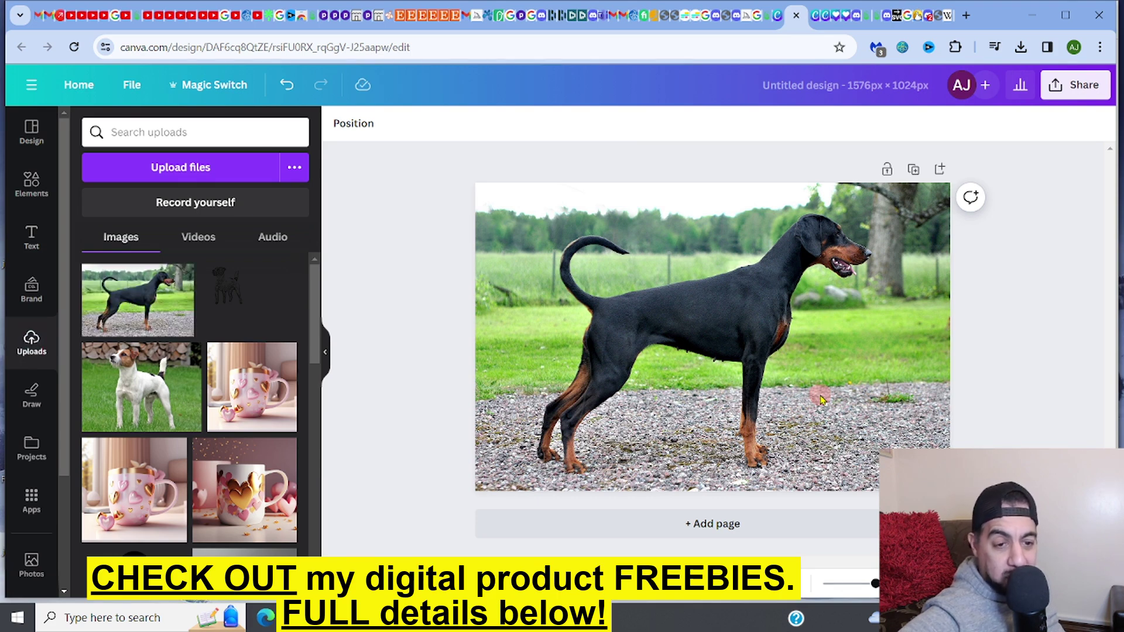
Step: Run BG Remover on the selected Doberman photo from Edit photo
left_click(822, 400)
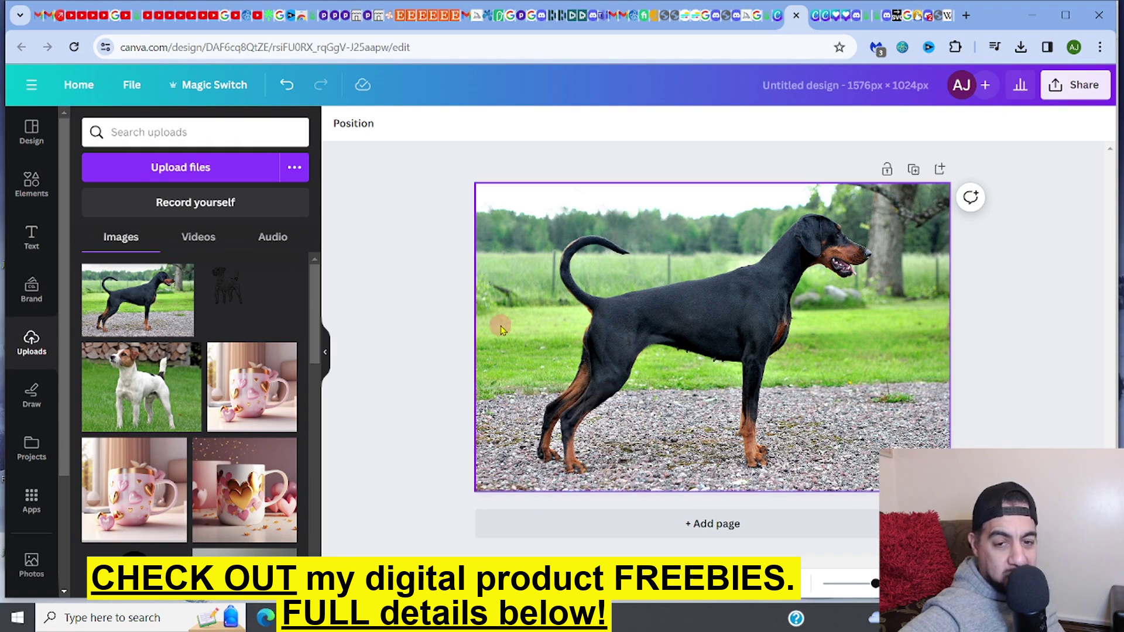
left_click(498, 215)
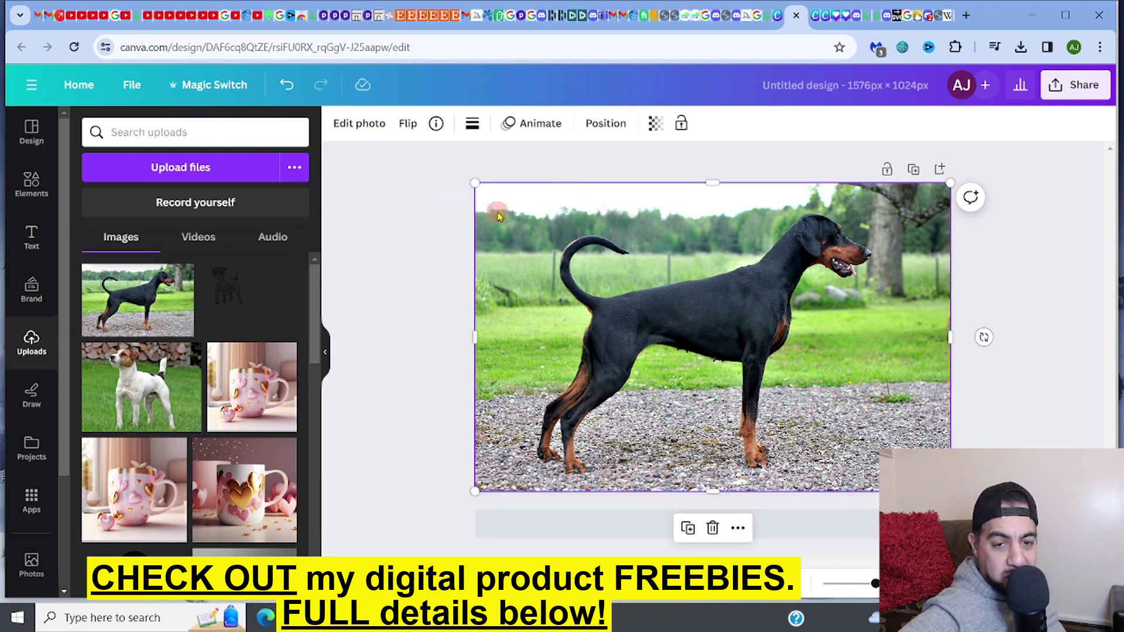
left_click(364, 124)
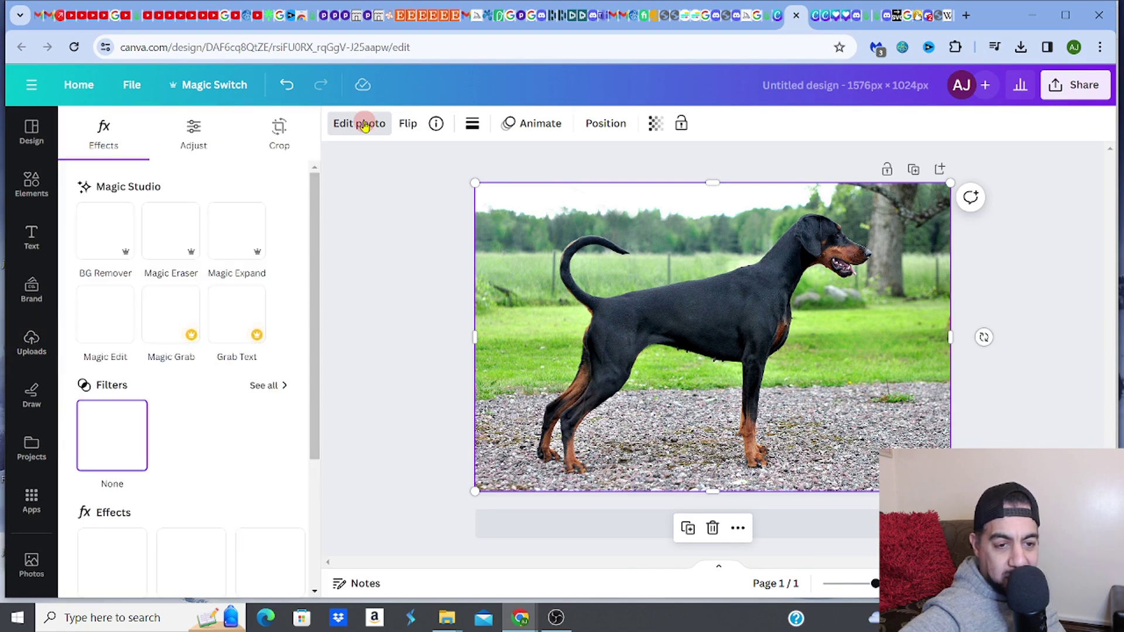
left_click(123, 261)
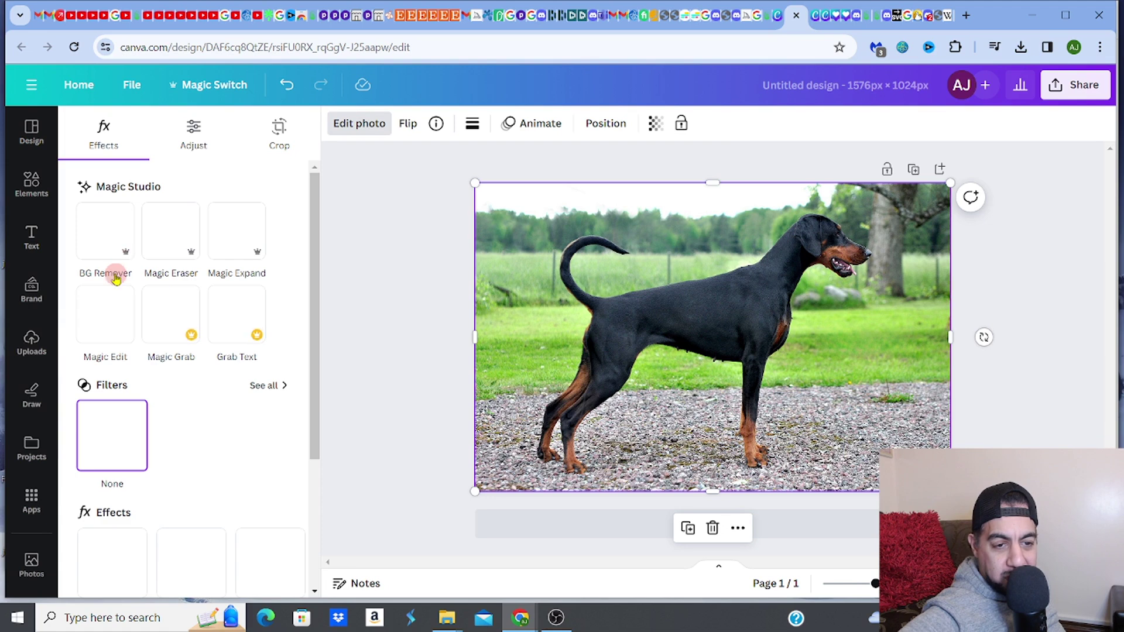
left_click(108, 228)
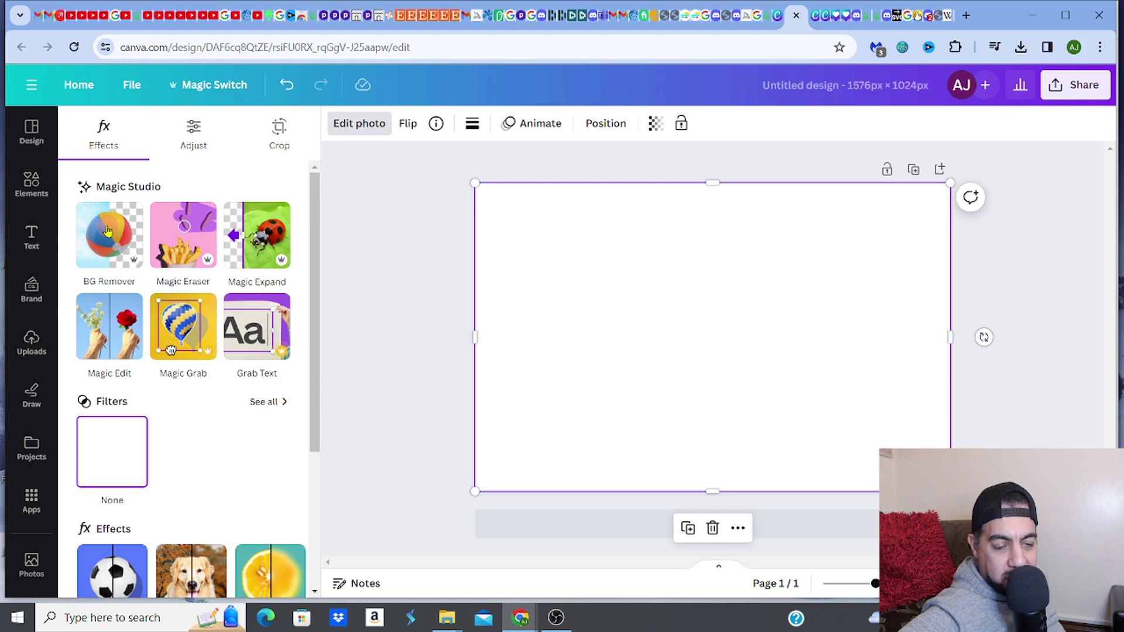
left_click(329, 260)
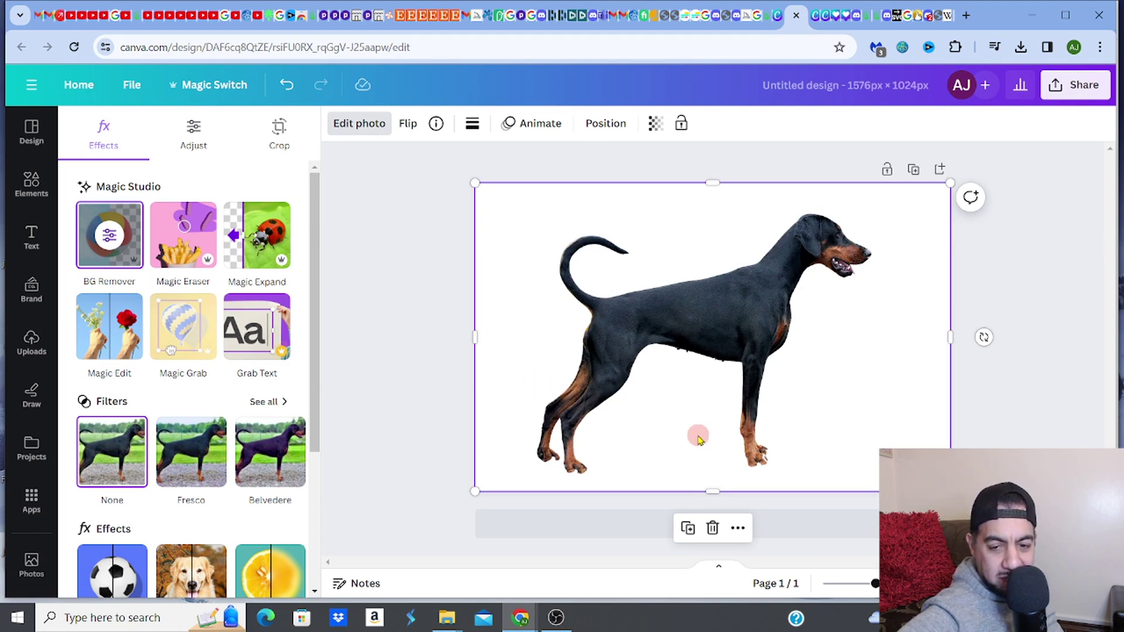
mouse_move(874, 587)
left_mouse_down()
mouse_move(862, 587)
mouse_move(904, 587)
mouse_move(867, 587)
mouse_move(890, 588)
left_mouse_up()
left_click_drag(826, 310, 609, 421)
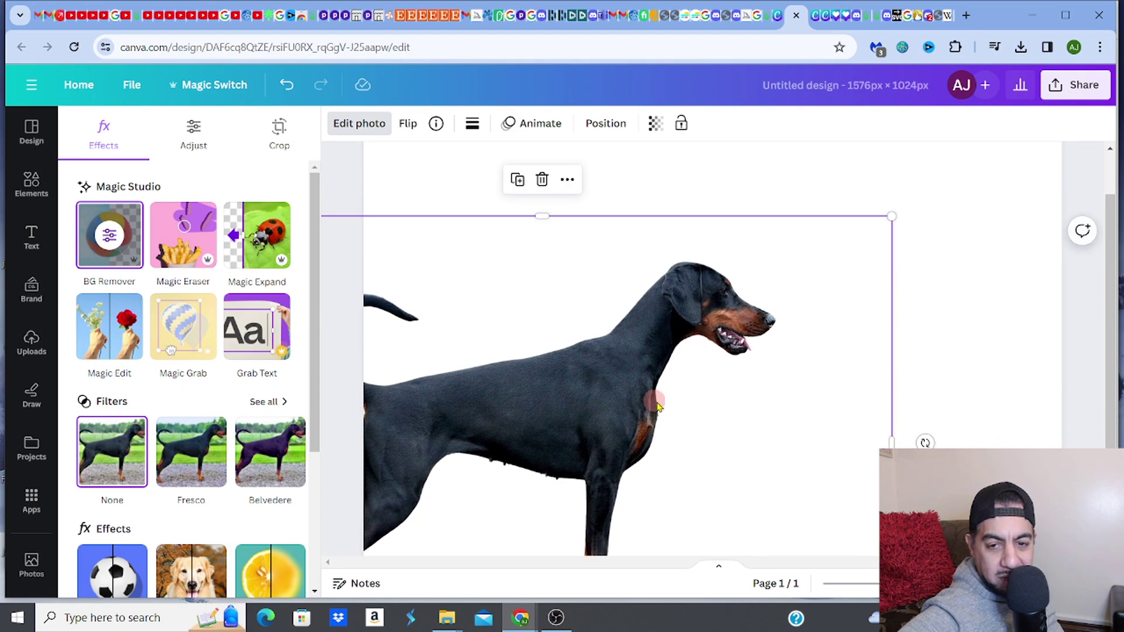
left_click_drag(890, 587, 869, 560)
left_click(656, 385)
left_click_drag(656, 385, 748, 328)
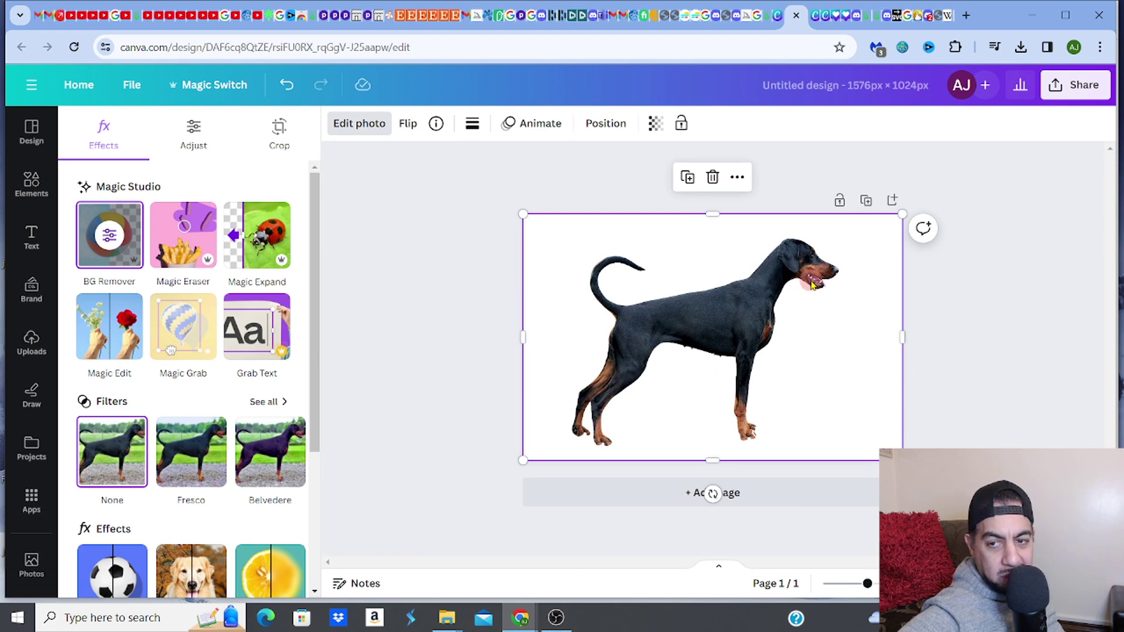
Step: Download the design as a PNG from the Share menu
left_click(1064, 86)
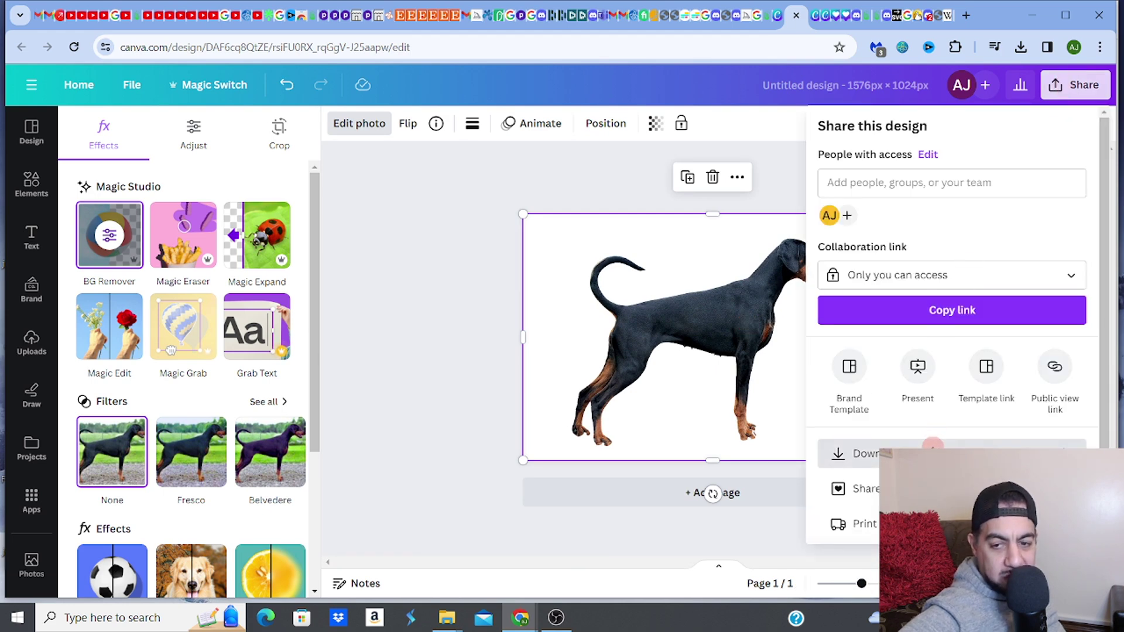
left_click(933, 446)
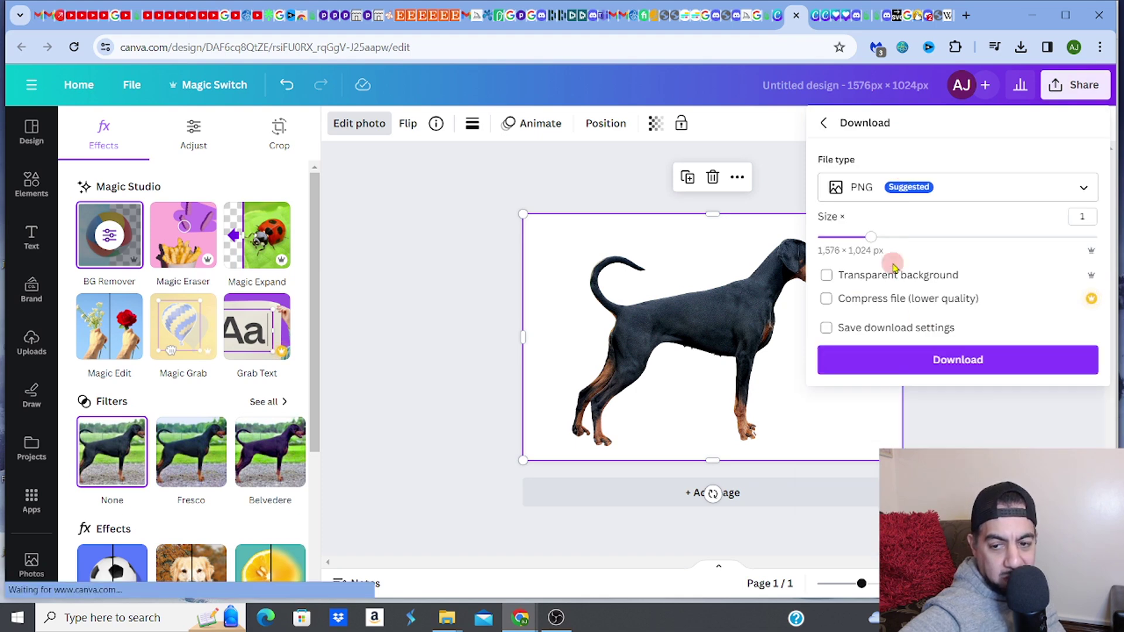
left_click(897, 367)
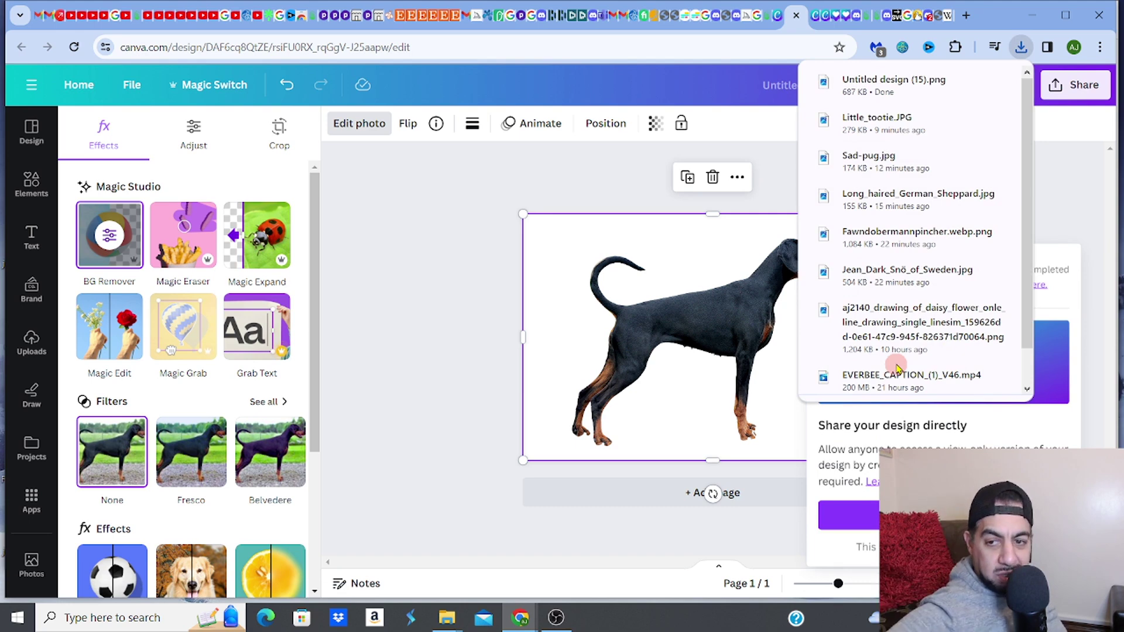
Step: Download the PNG again with Transparent background ticked
left_click(1076, 88)
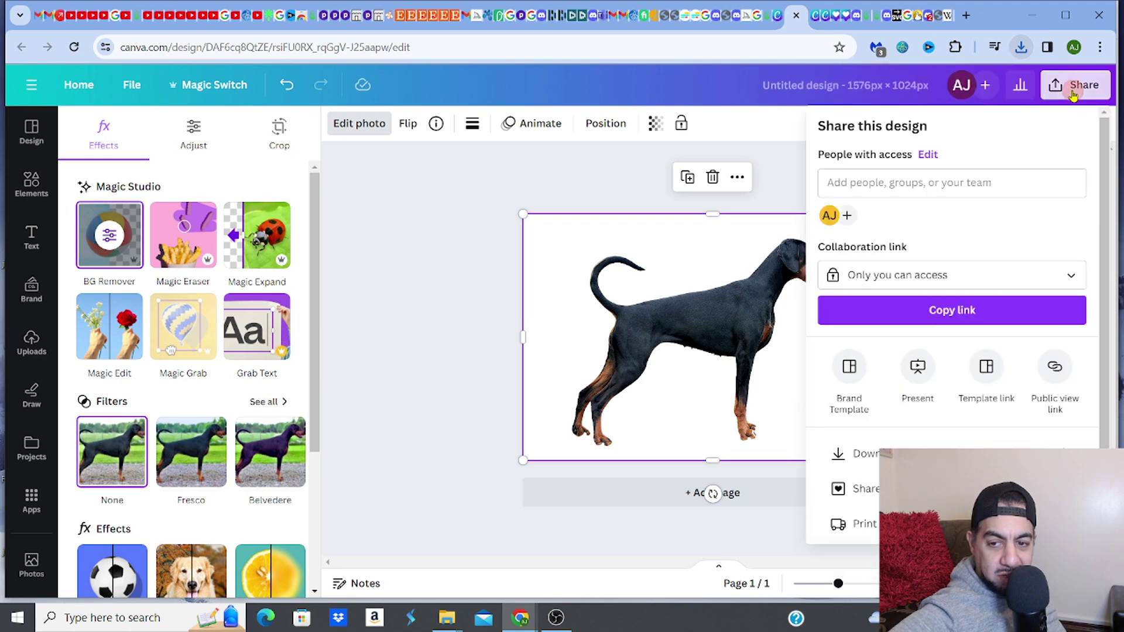
left_click(843, 454)
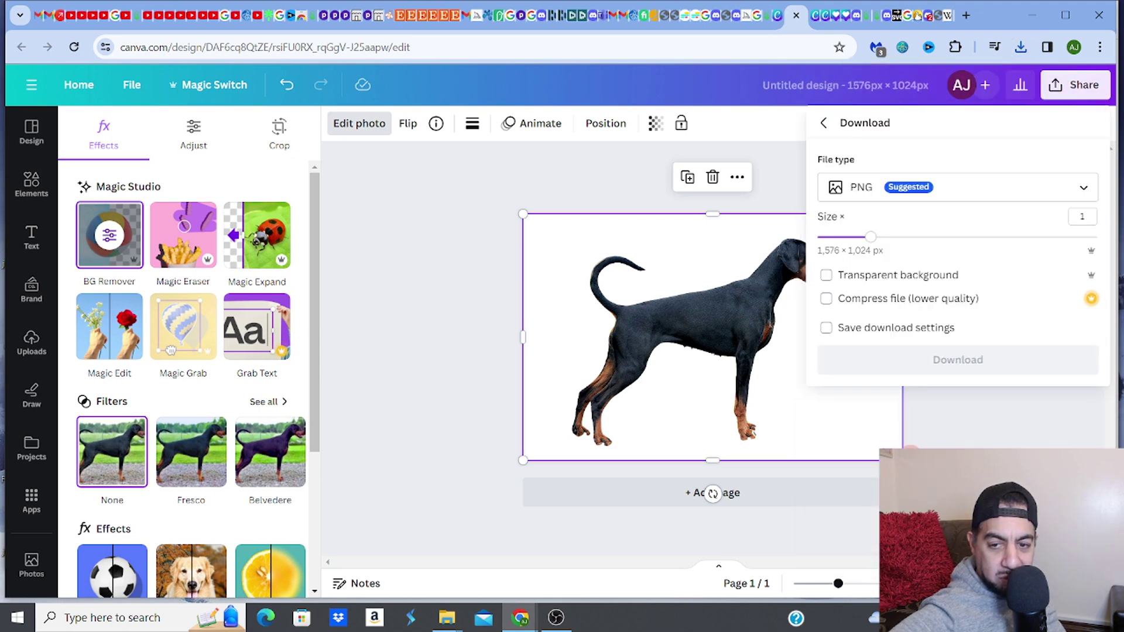
left_click(827, 277)
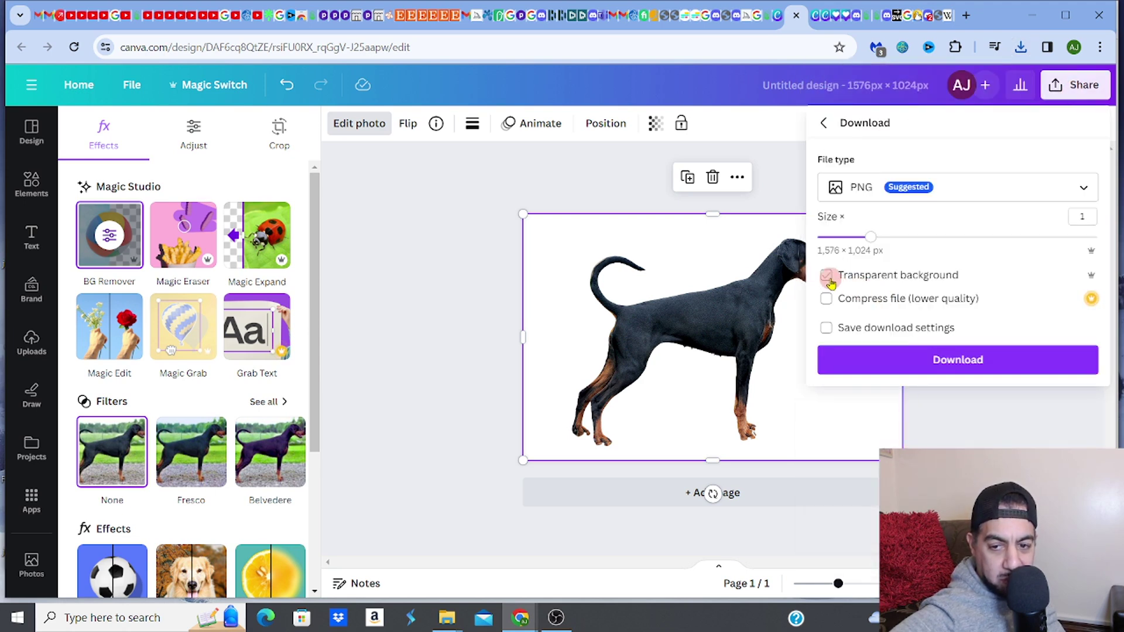
left_click(899, 357)
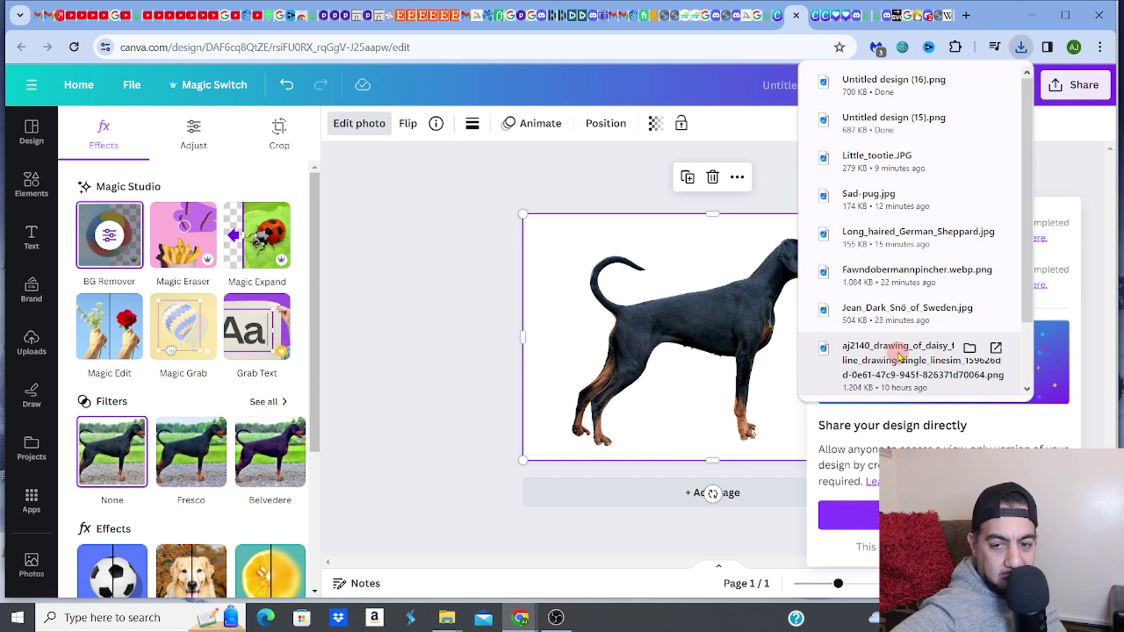
left_click(592, 176)
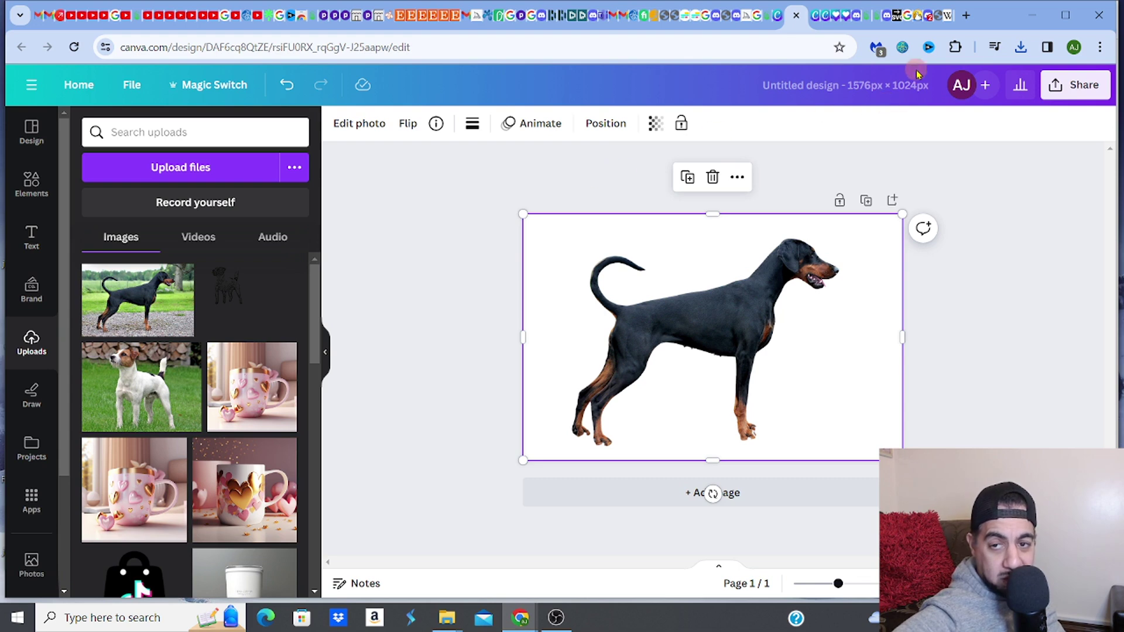
Step: In the Picsvg tab, upload Untitled design (16) from Downloads for SVG conversion
left_click(897, 18)
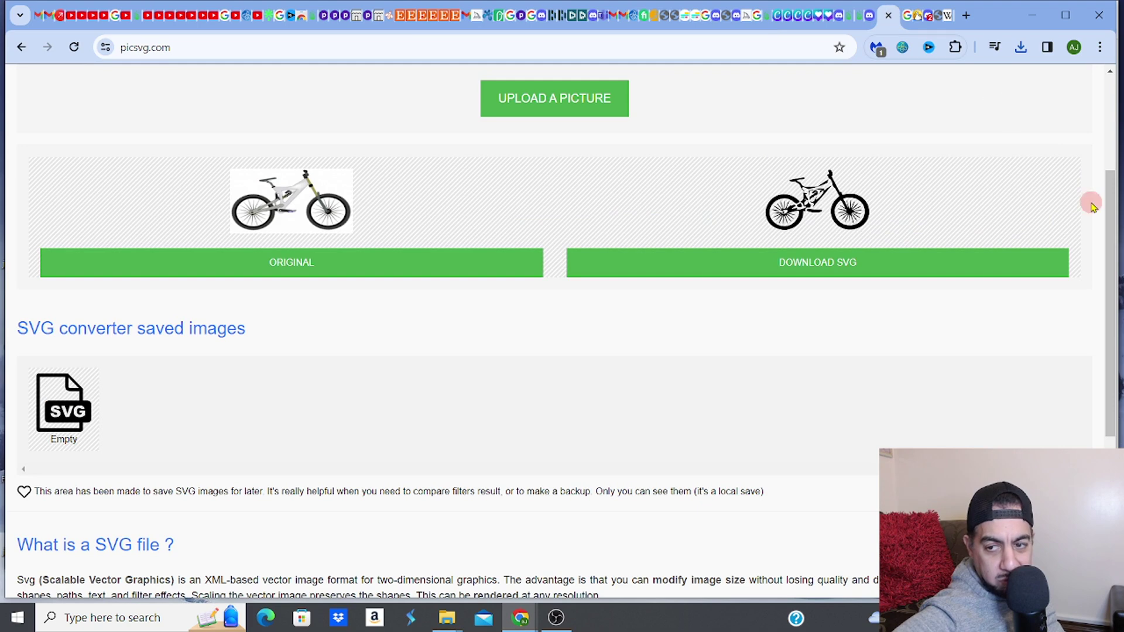
left_click_drag(1108, 206, 1104, 75)
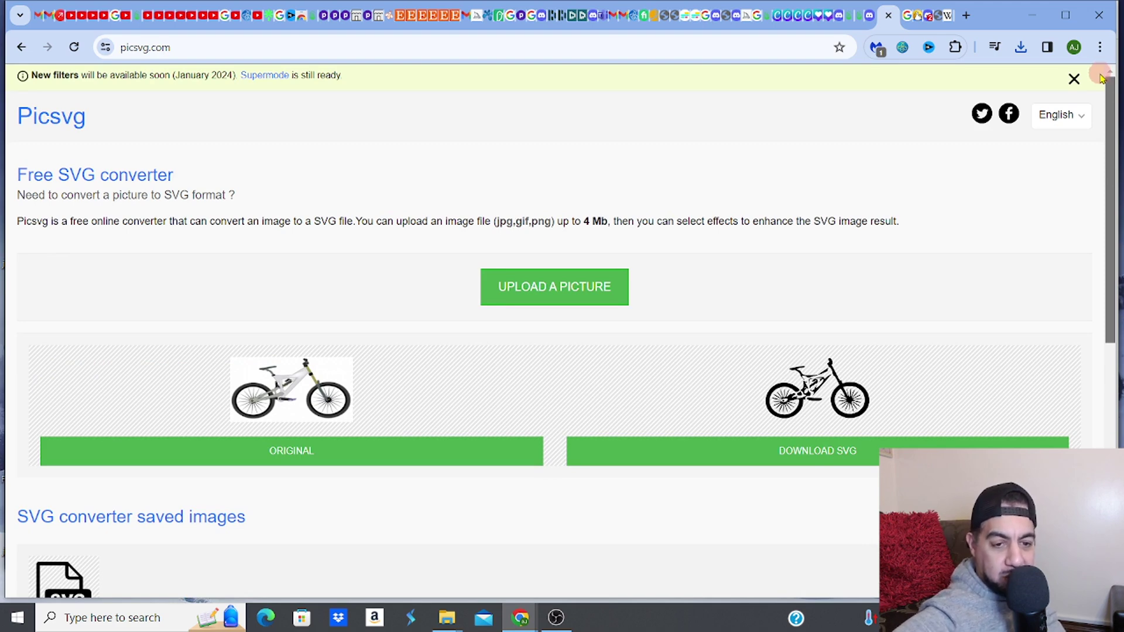
mouse_move(1113, 120)
left_mouse_down()
mouse_move(1119, 170)
mouse_move(1110, 109)
left_mouse_up()
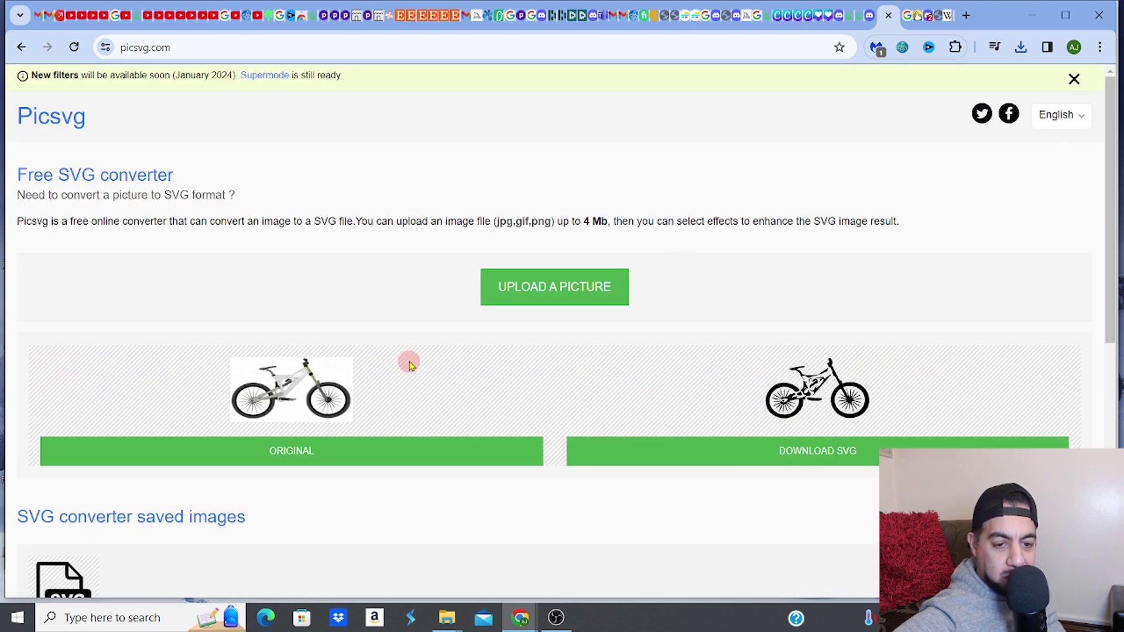
left_click(558, 292)
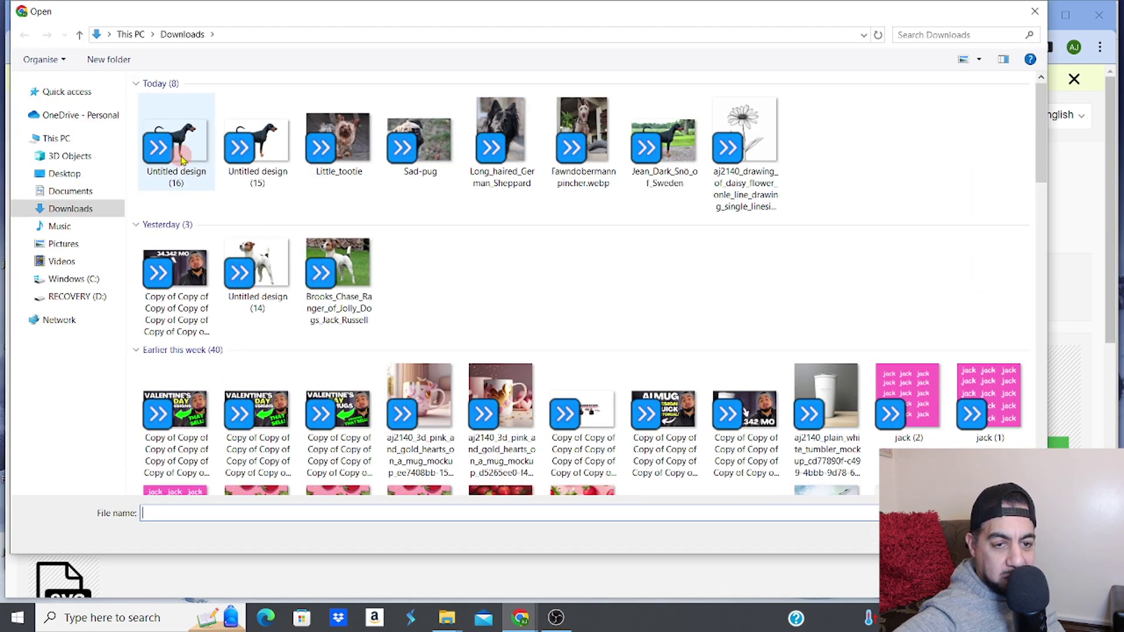
left_click(179, 154)
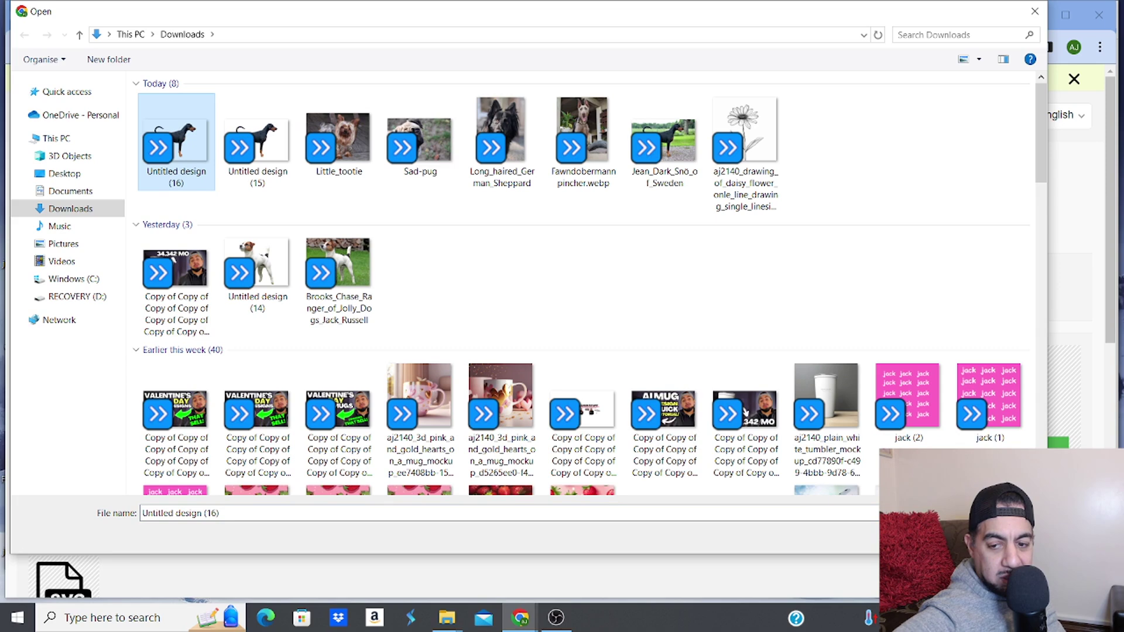
left_click(931, 537)
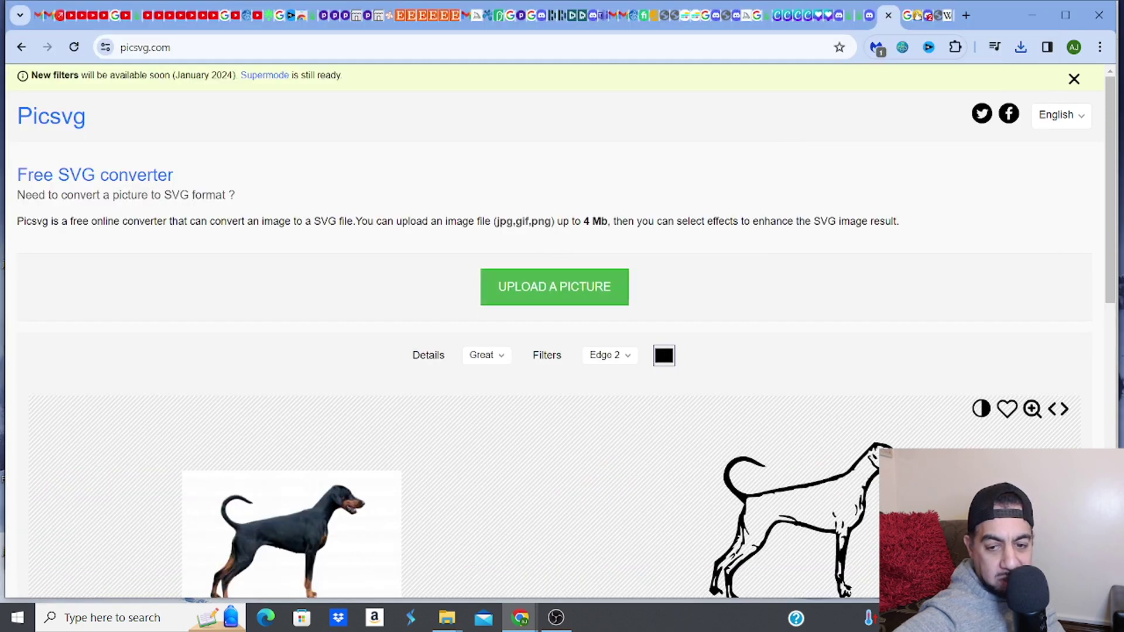
Step: Try the Edge 1, Edge 3 and Edge 4 conversion filters on the dog
left_click_drag(1114, 279, 1119, 317)
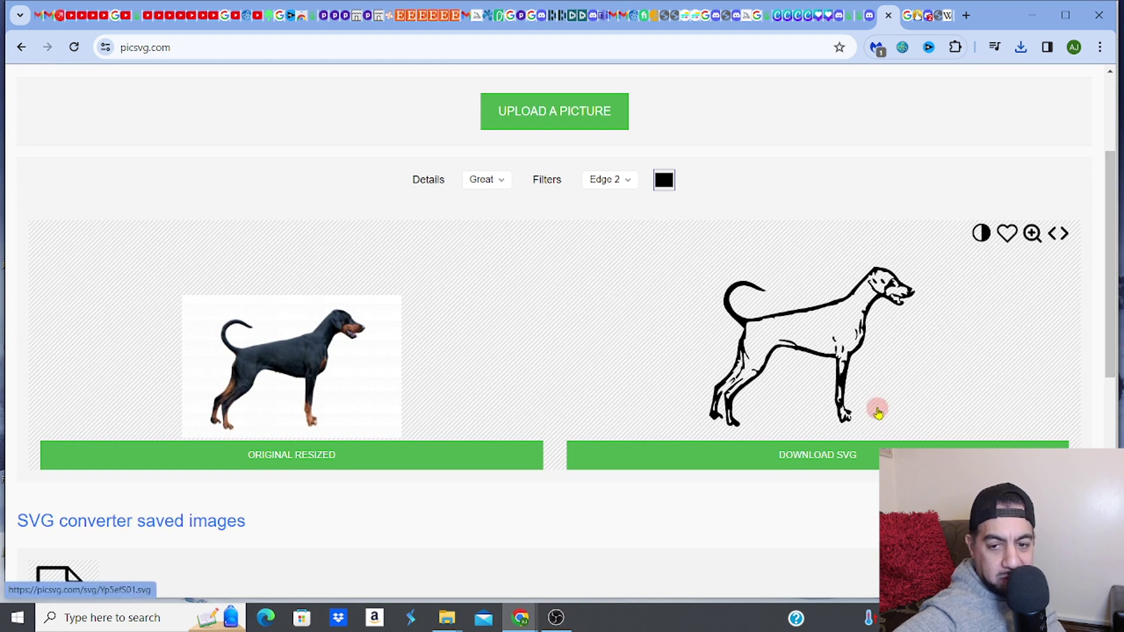
left_click(628, 187)
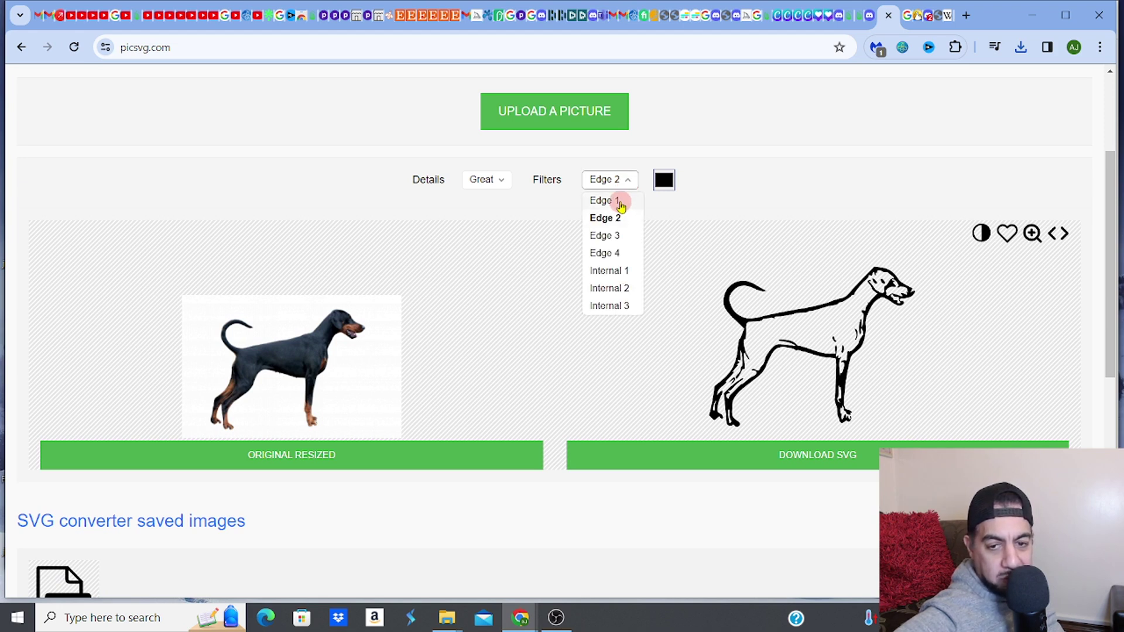
left_click(622, 202)
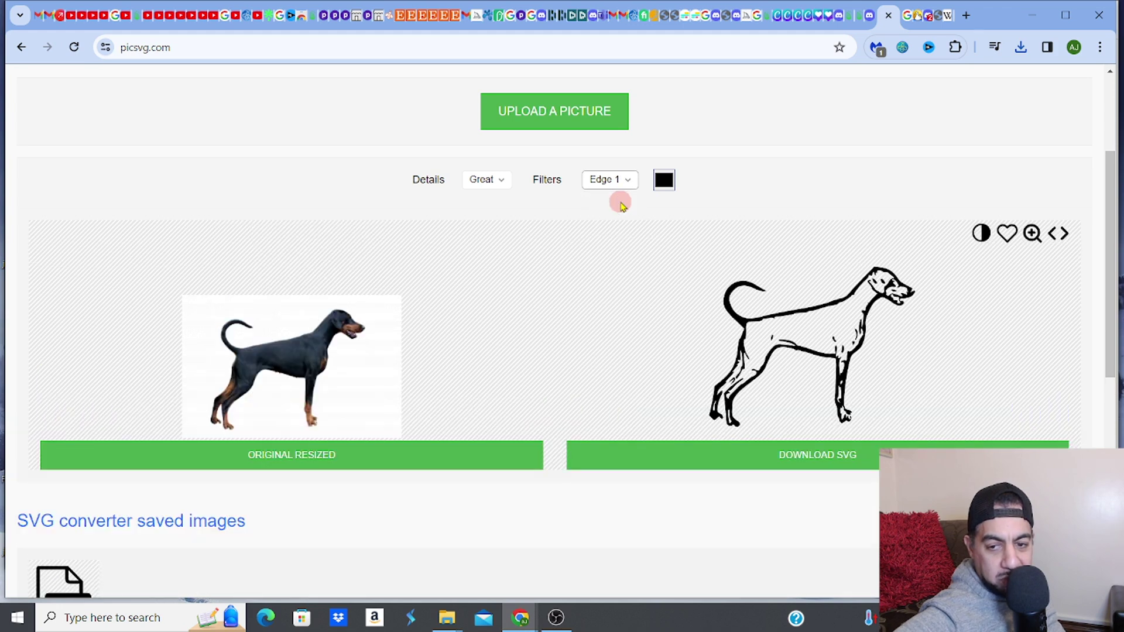
left_click(624, 179)
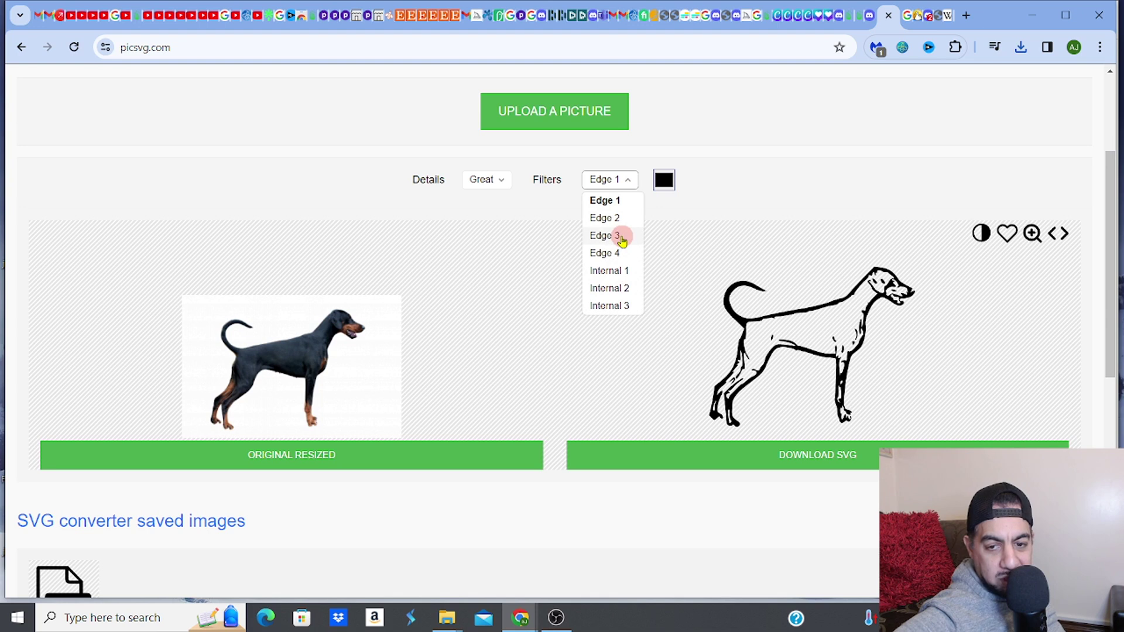
left_click(622, 237)
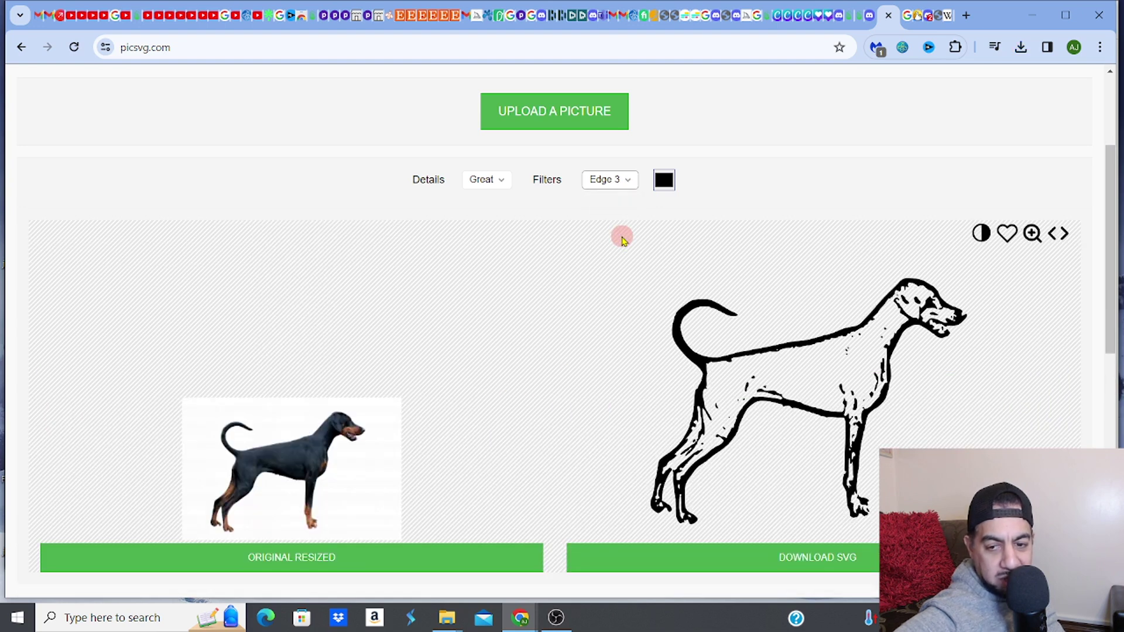
left_click(627, 181)
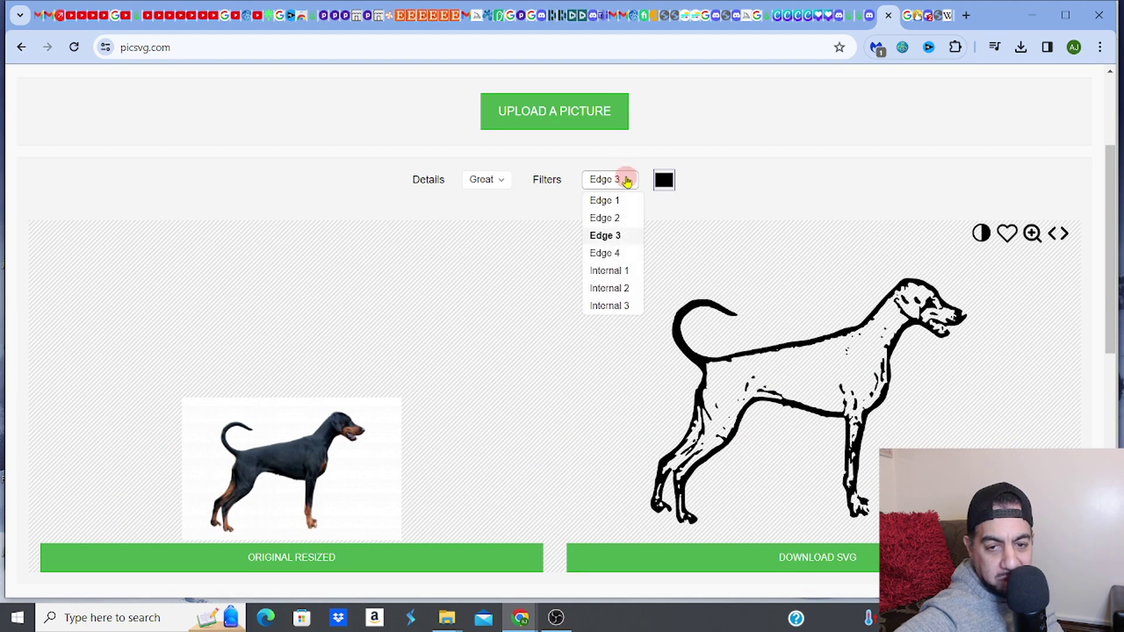
left_click(618, 255)
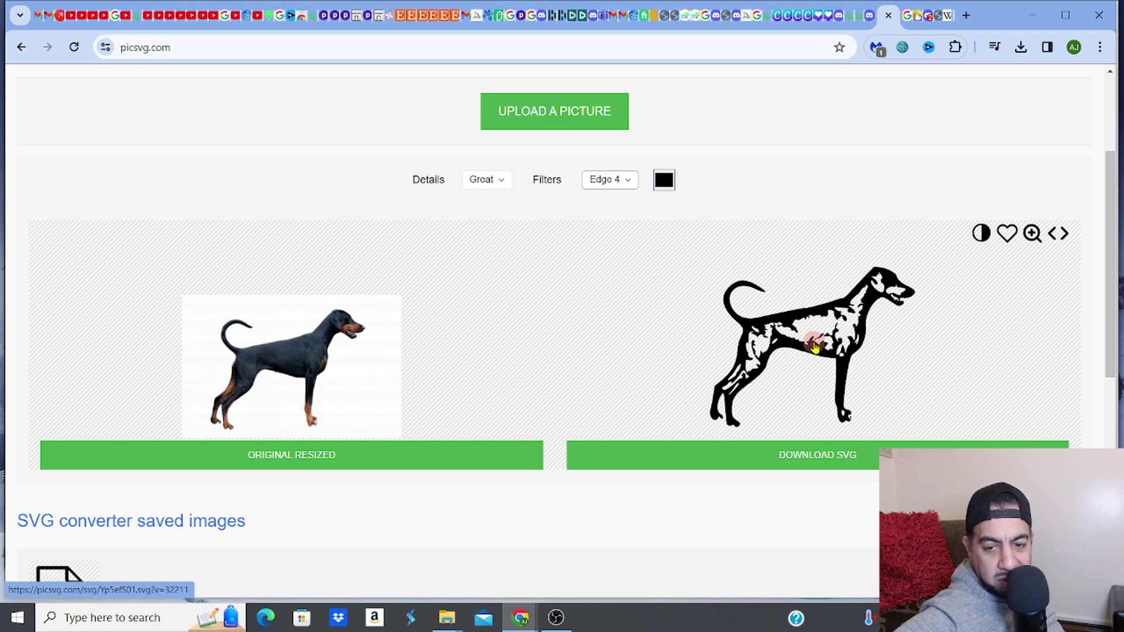
Step: Try the Internal 1, Internal 2 and Internal 3 filters, ending on Internal 3
left_click(627, 182)
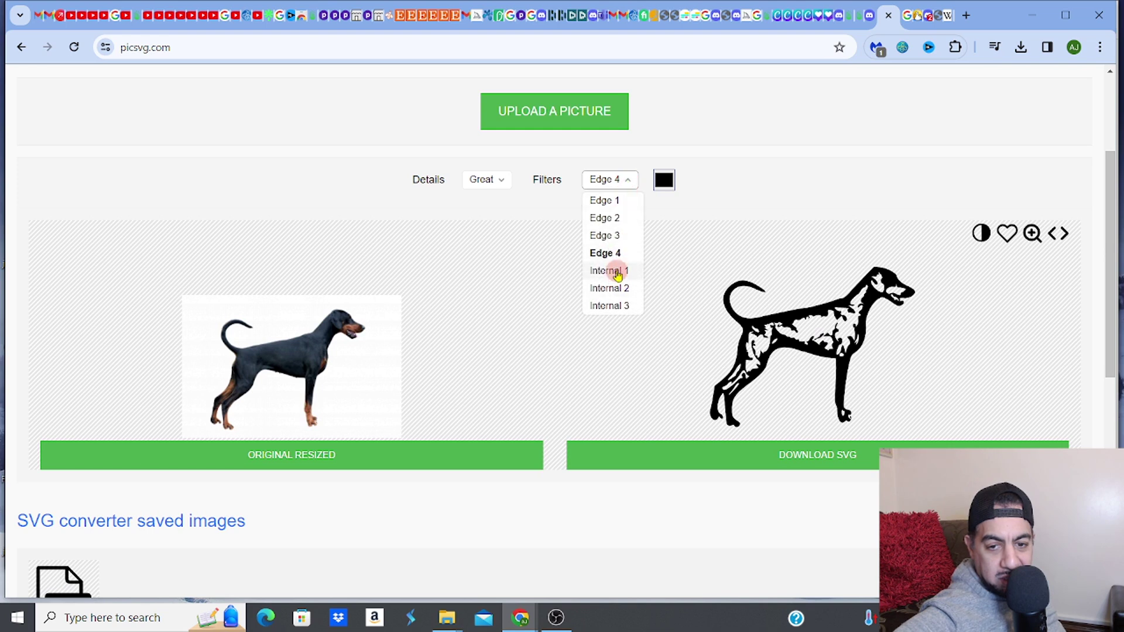
left_click(619, 272)
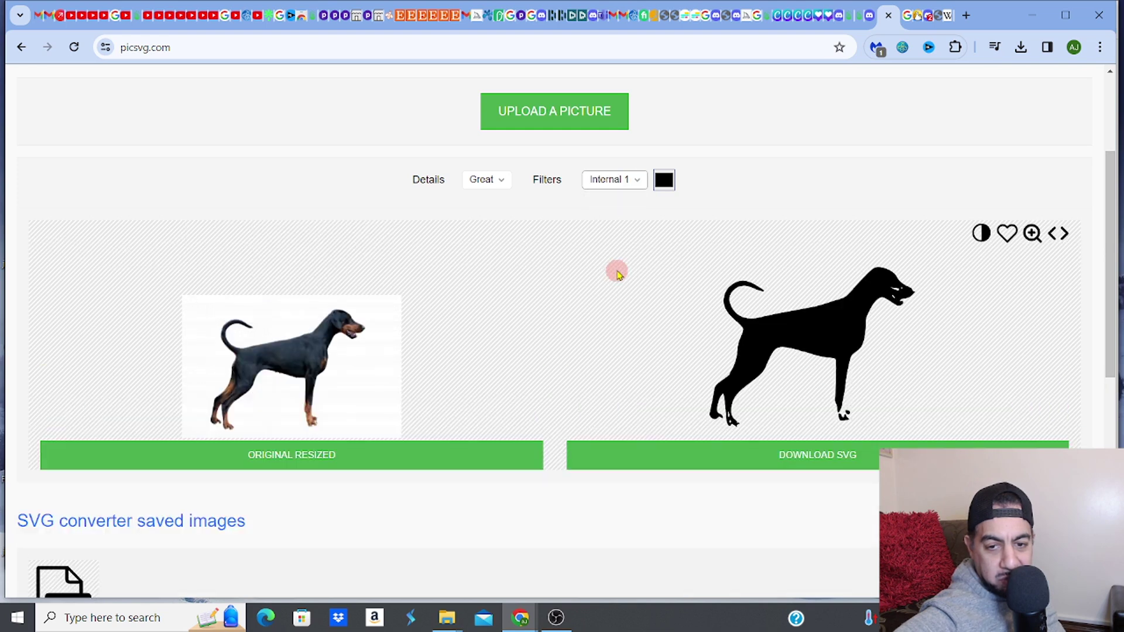
left_click(637, 185)
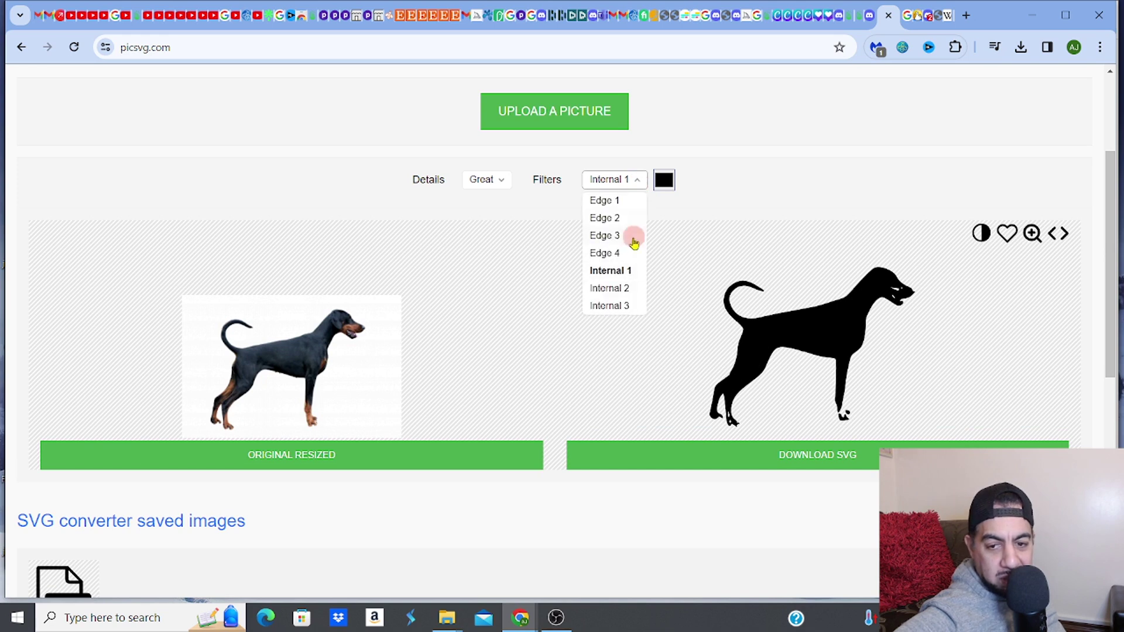
left_click(629, 288)
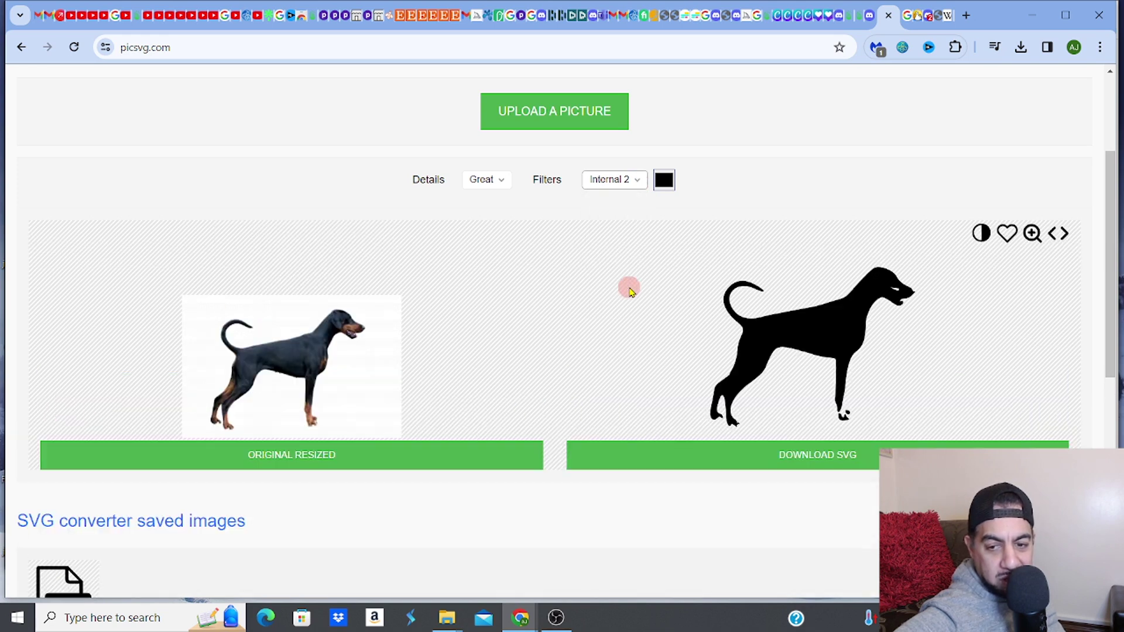
left_click(635, 185)
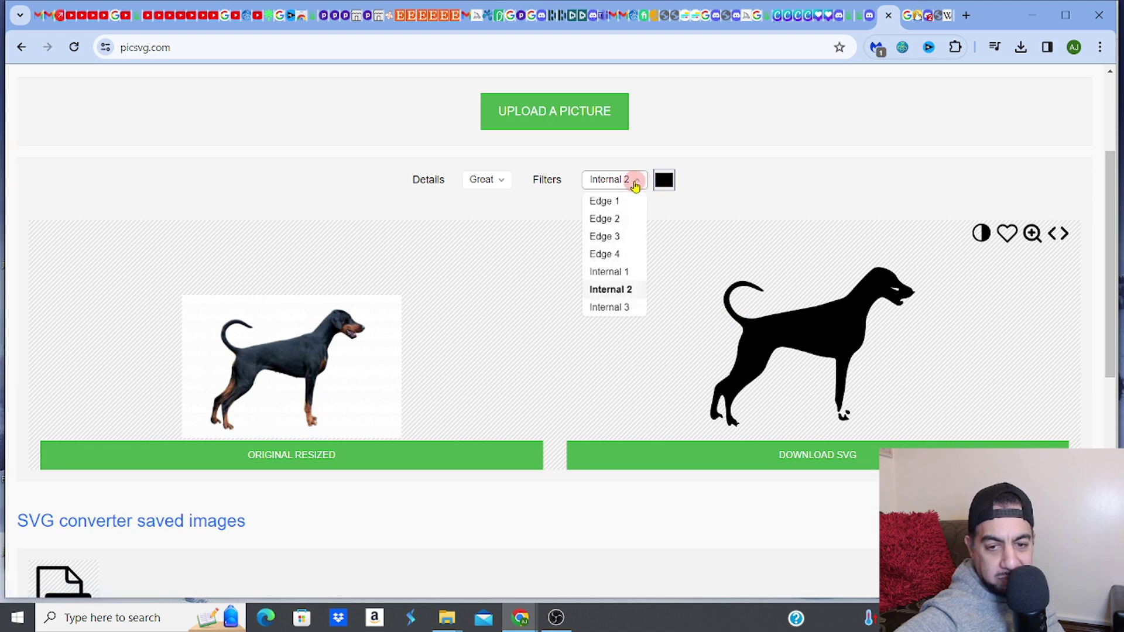
left_click(622, 307)
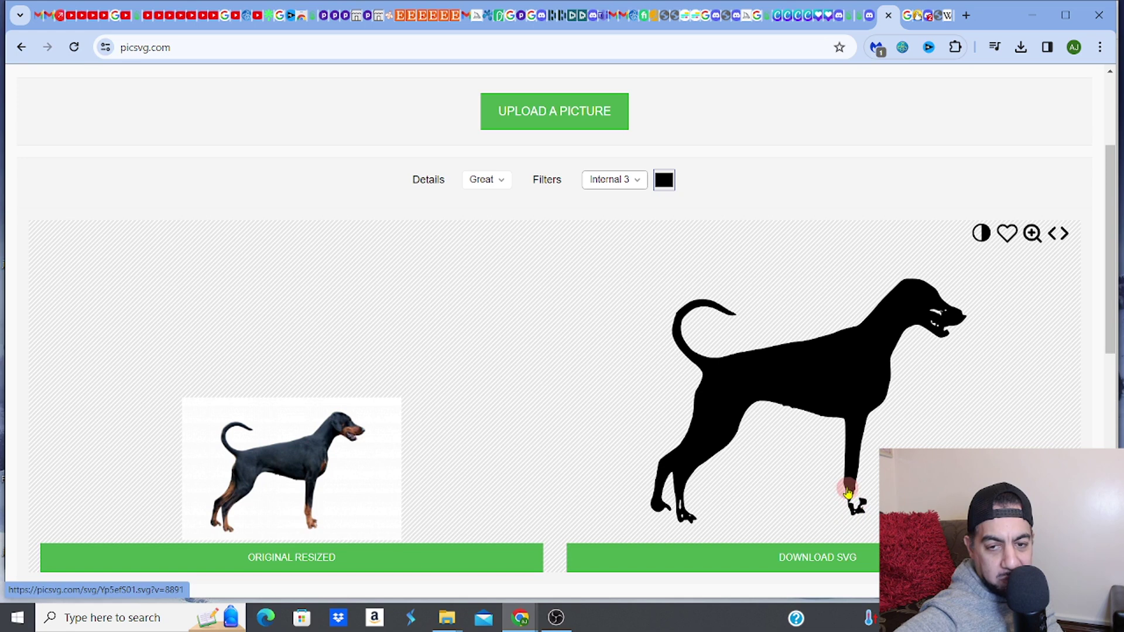
Step: Compare the Edge 2 and Edge 3 filters, then switch to Internal 1
left_click(639, 184)
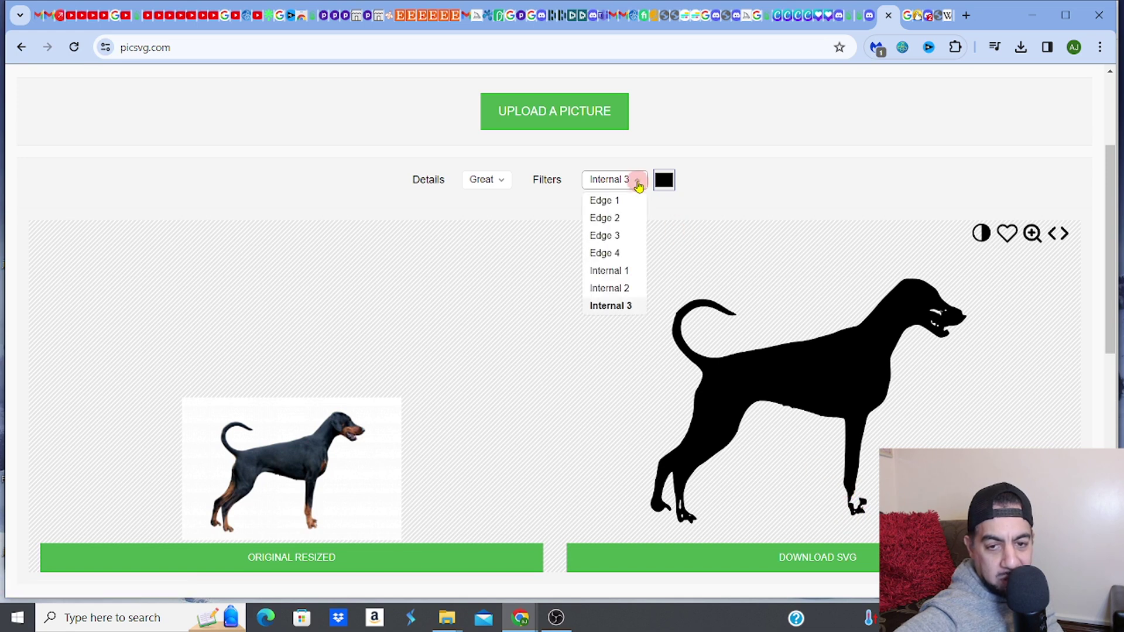
left_click(628, 221)
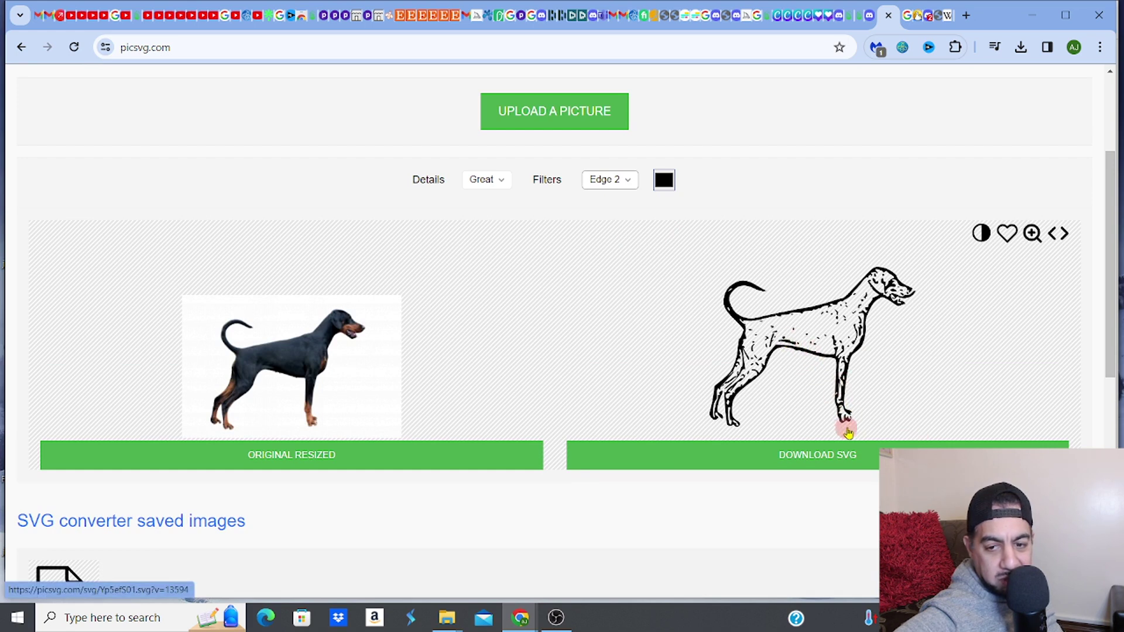
left_click(627, 186)
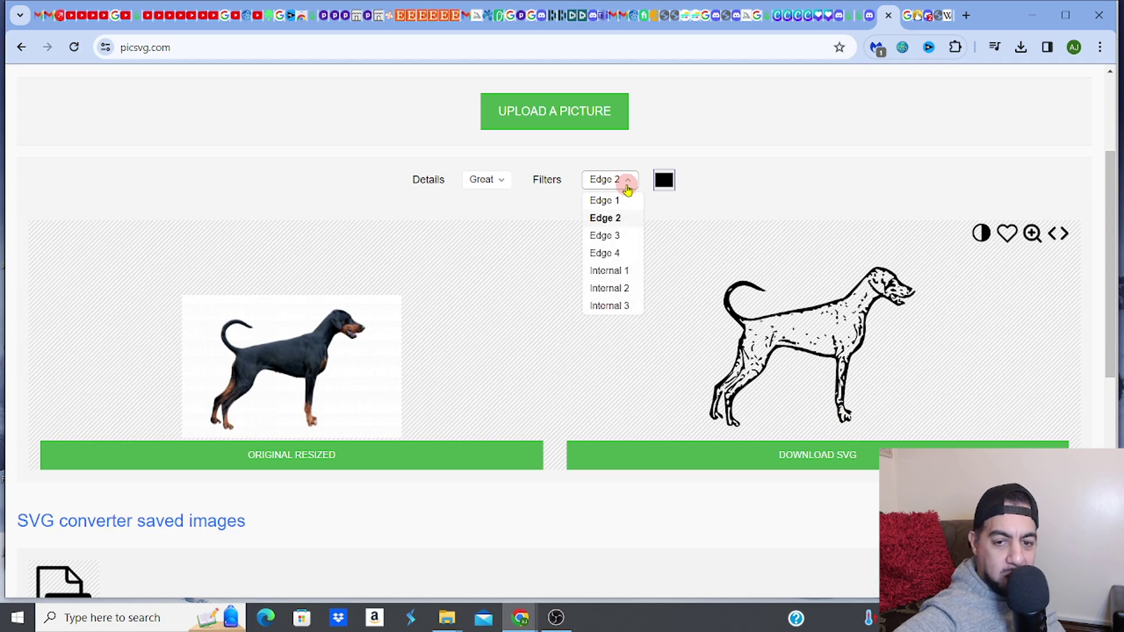
left_click(626, 237)
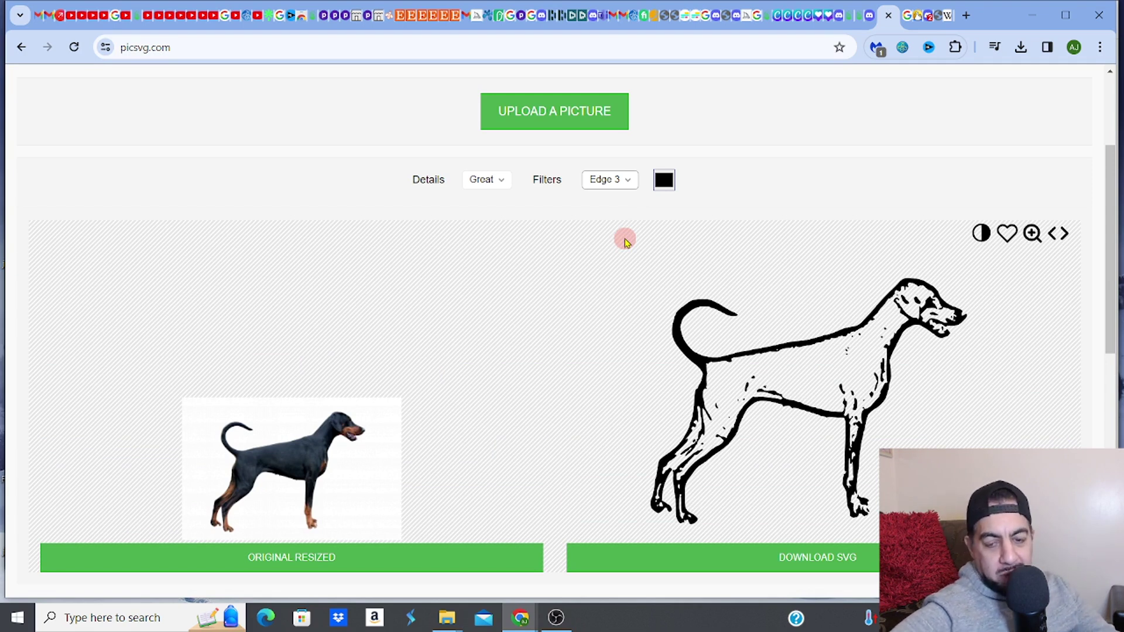
left_click(631, 183)
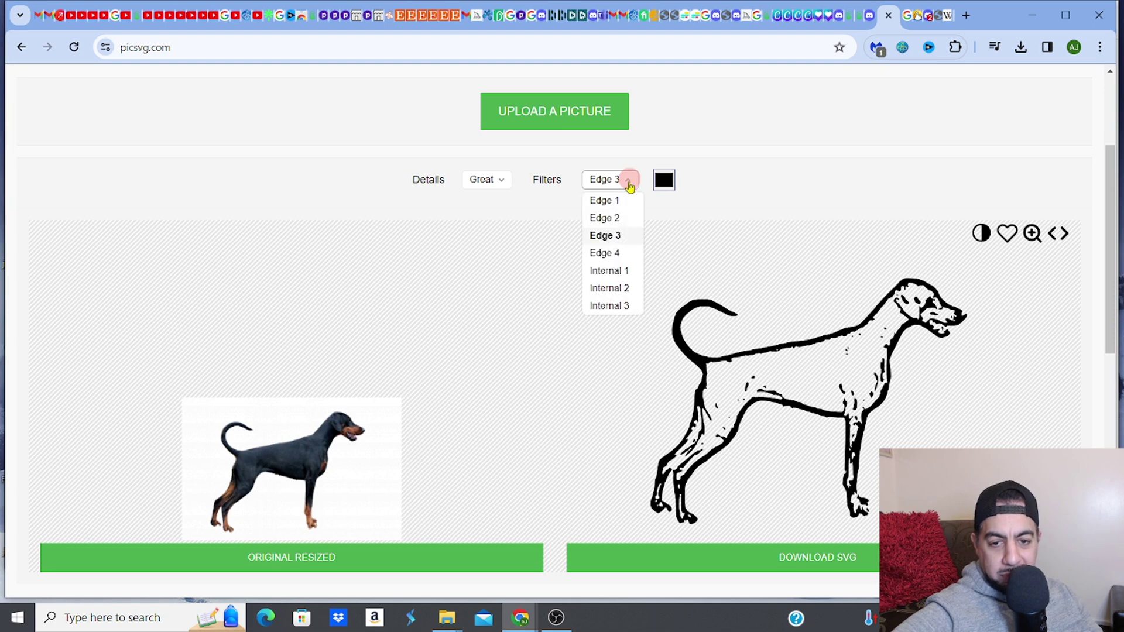
left_click(619, 272)
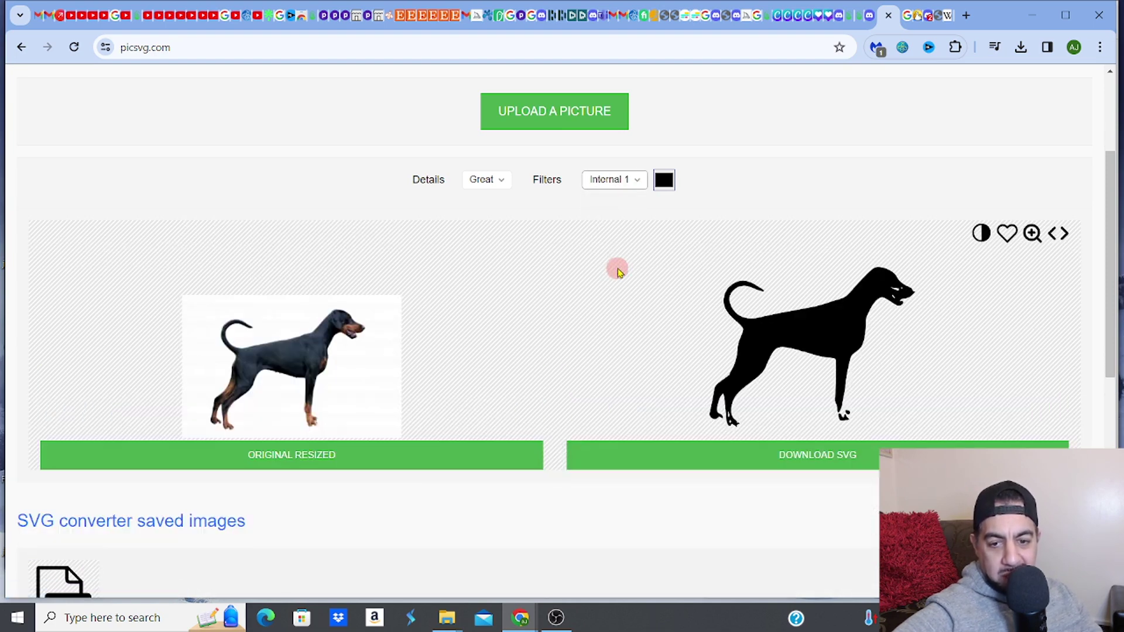
Step: Try Internal 2 and Internal 3, then settle back on the Internal 1 filter
left_click(637, 182)
left_click(637, 183)
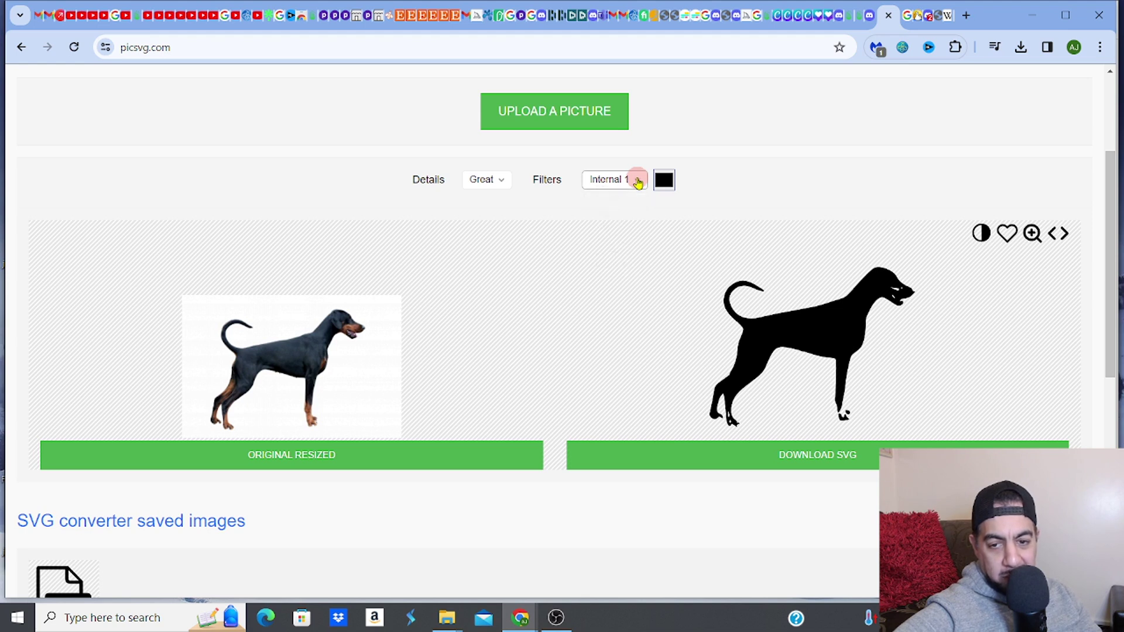
left_click(637, 183)
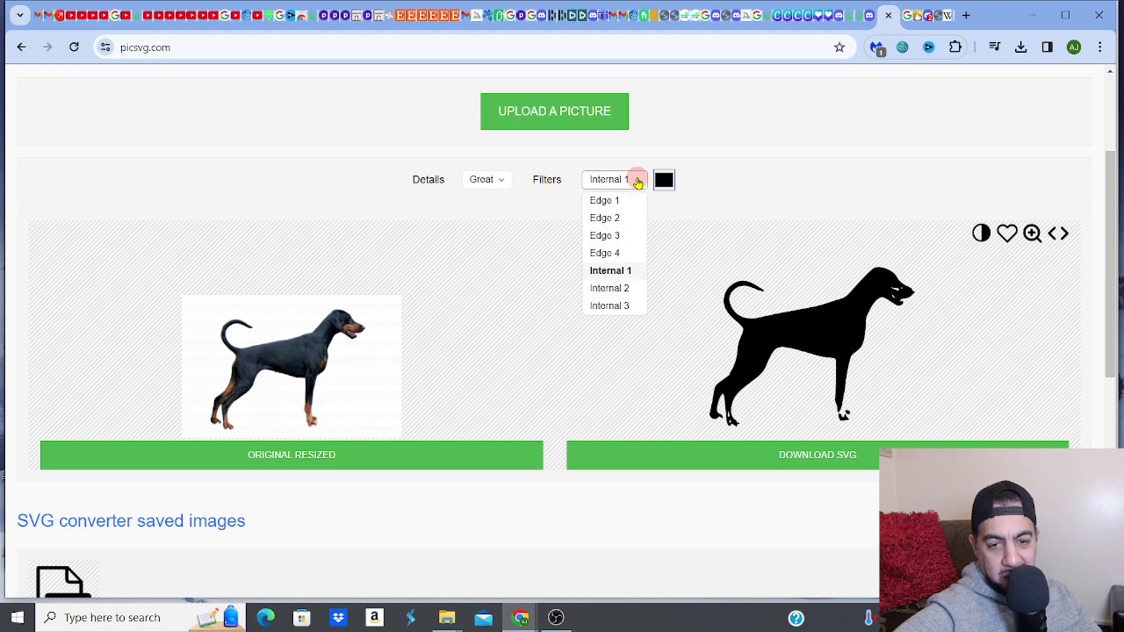
left_click(624, 288)
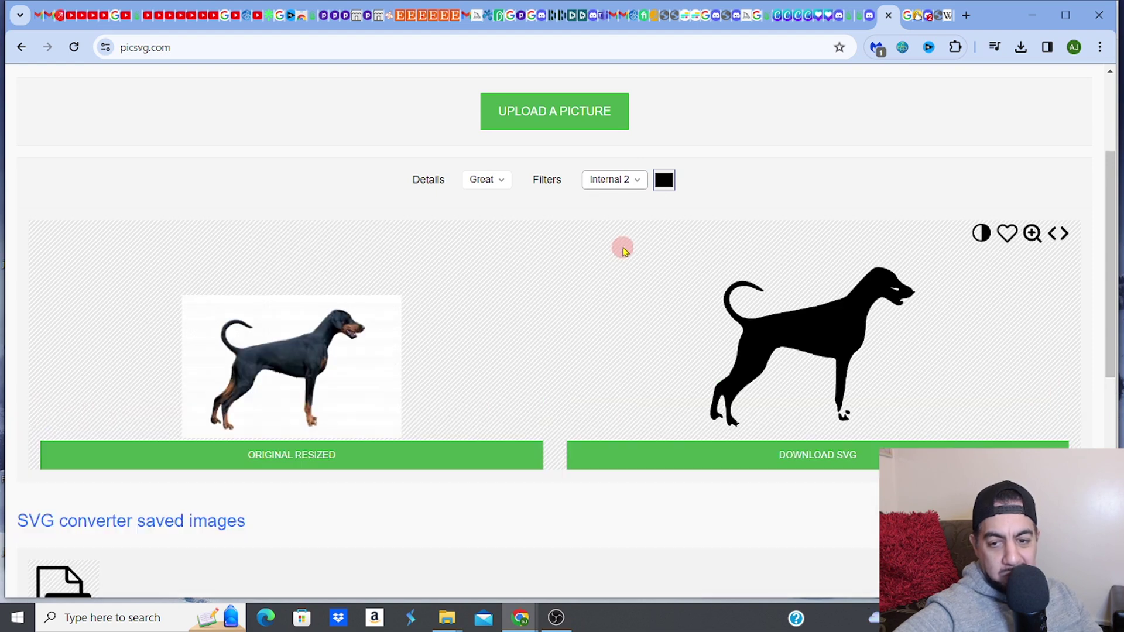
left_click(636, 185)
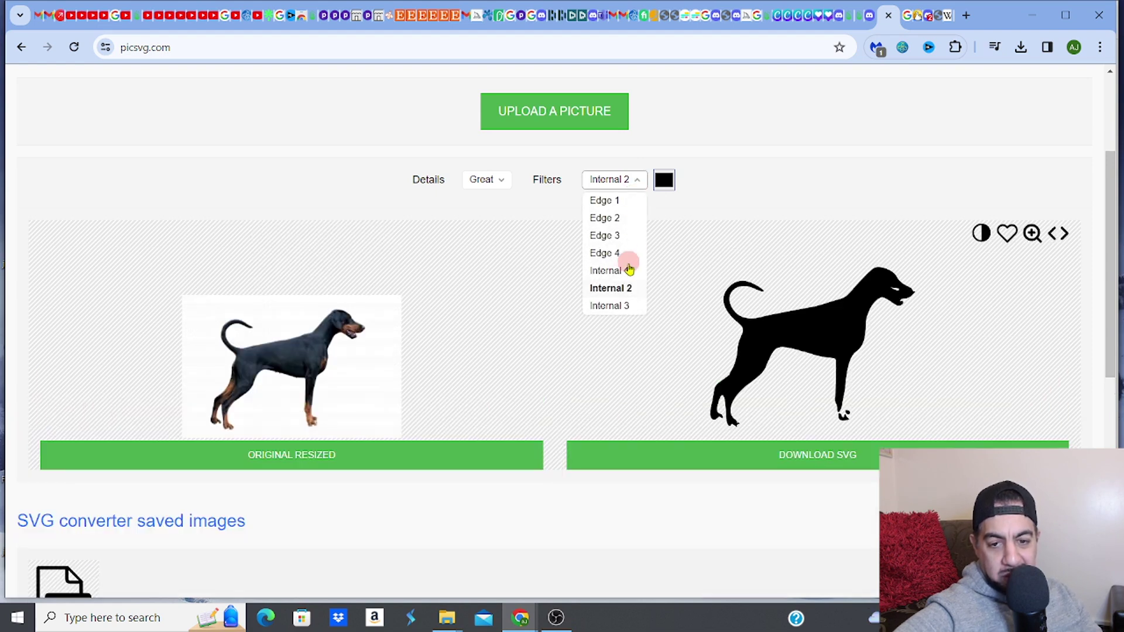
left_click(625, 308)
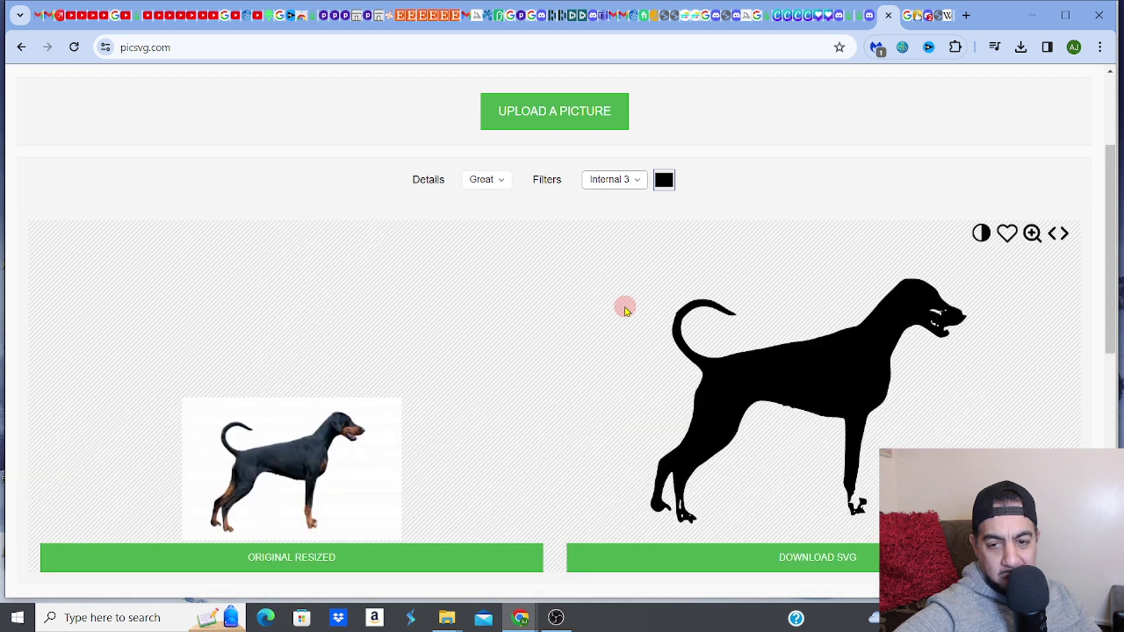
left_click(637, 183)
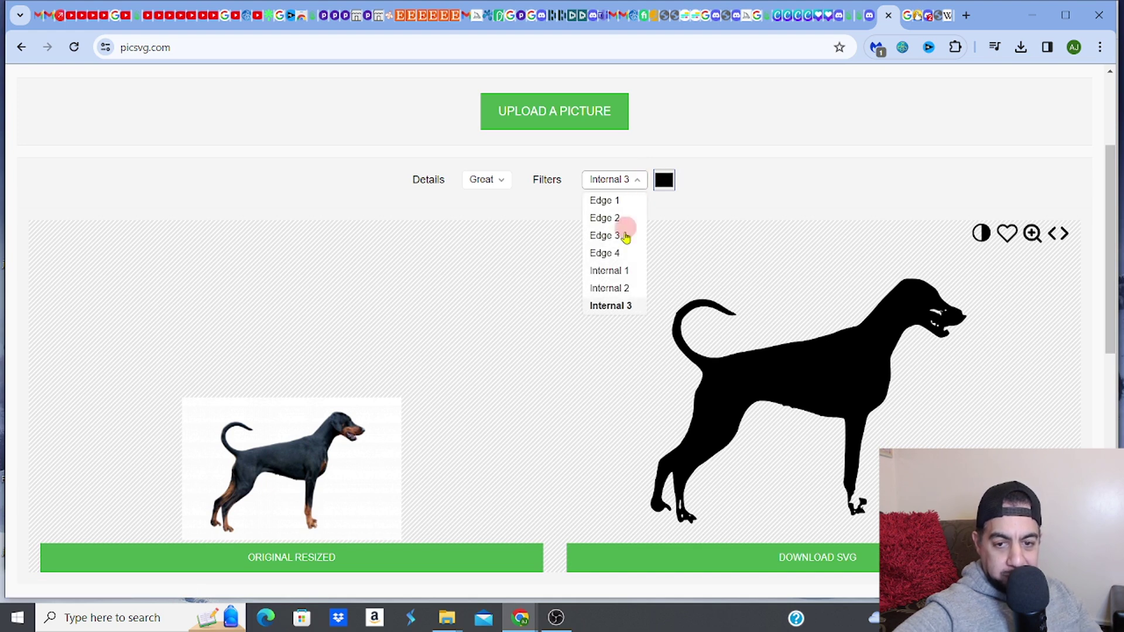
left_click(620, 270)
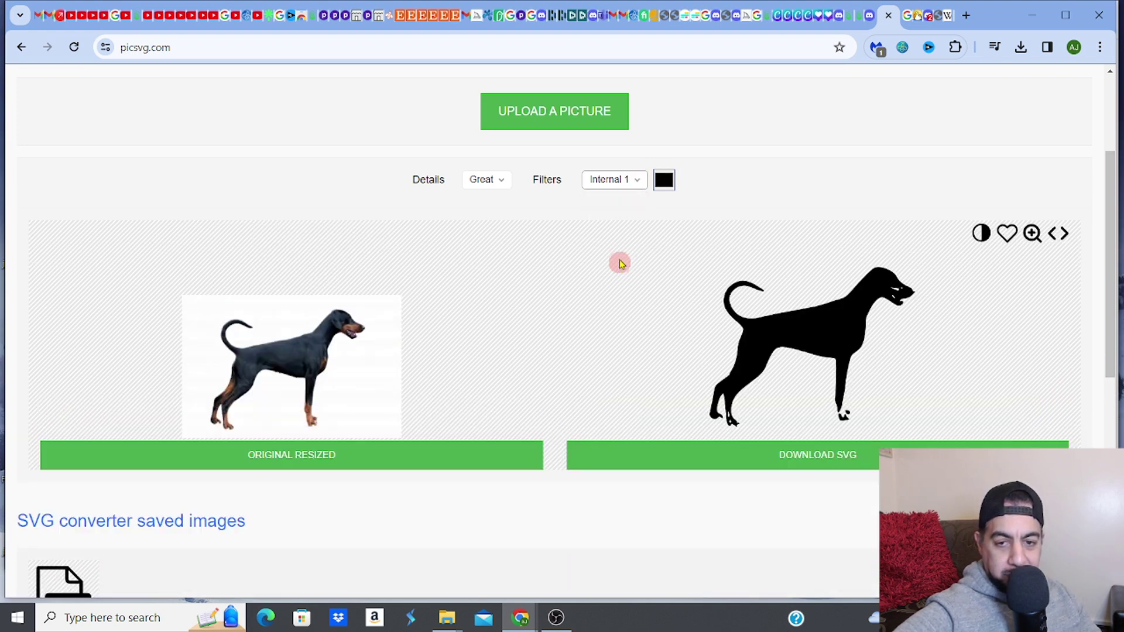
Step: Set the filter to Edge 4 and download the dog as Yp5ef501.svg
left_click(630, 179)
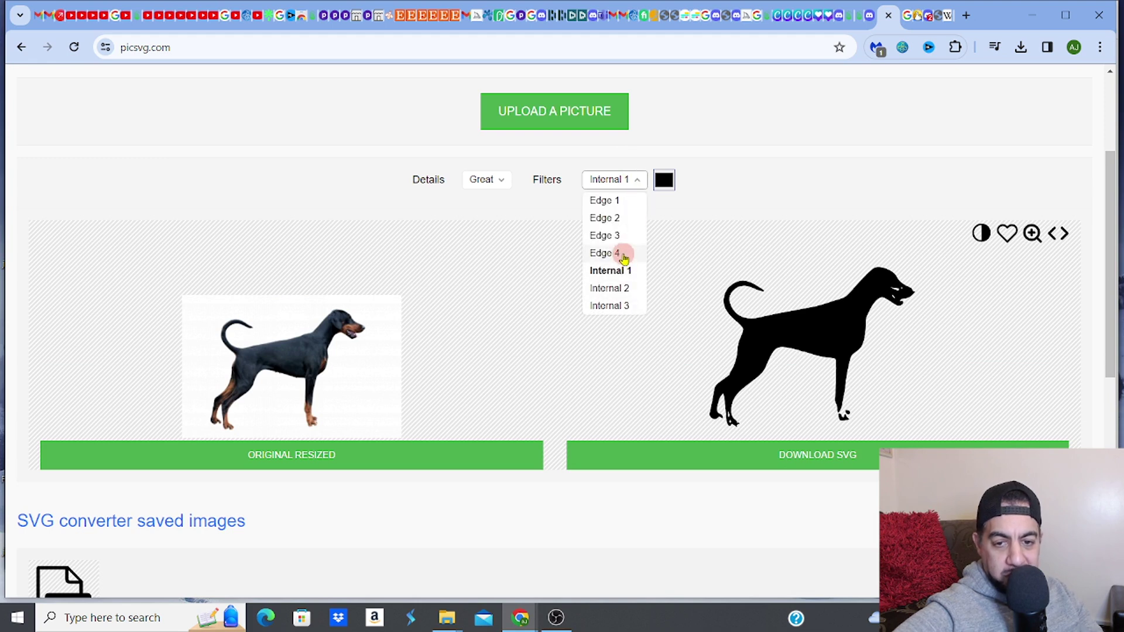
left_click(605, 253)
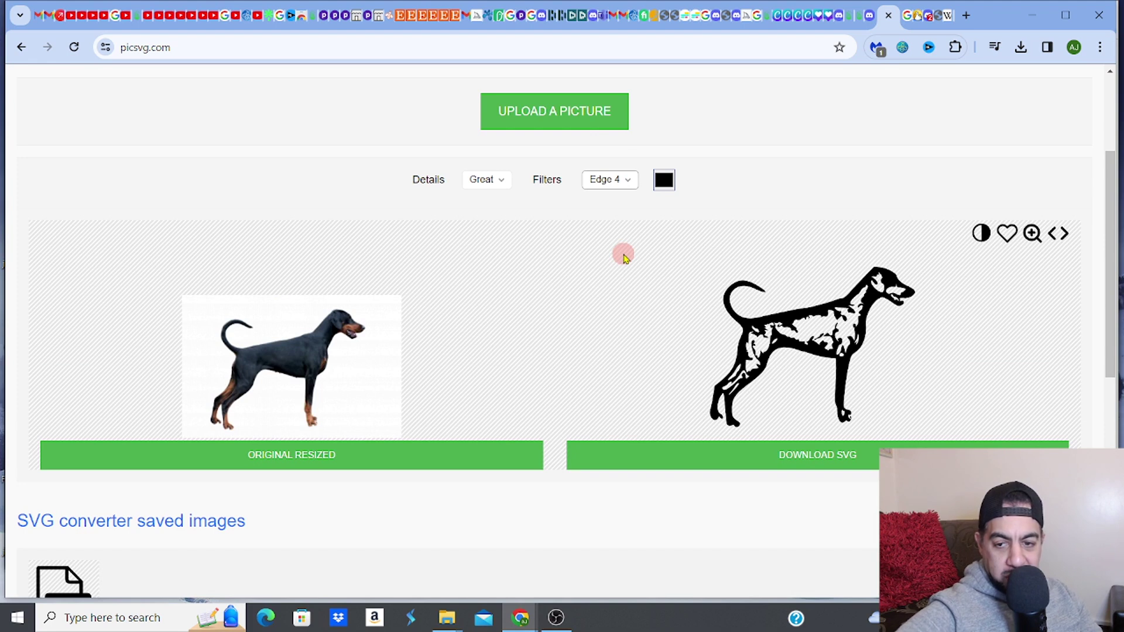
left_click(836, 467)
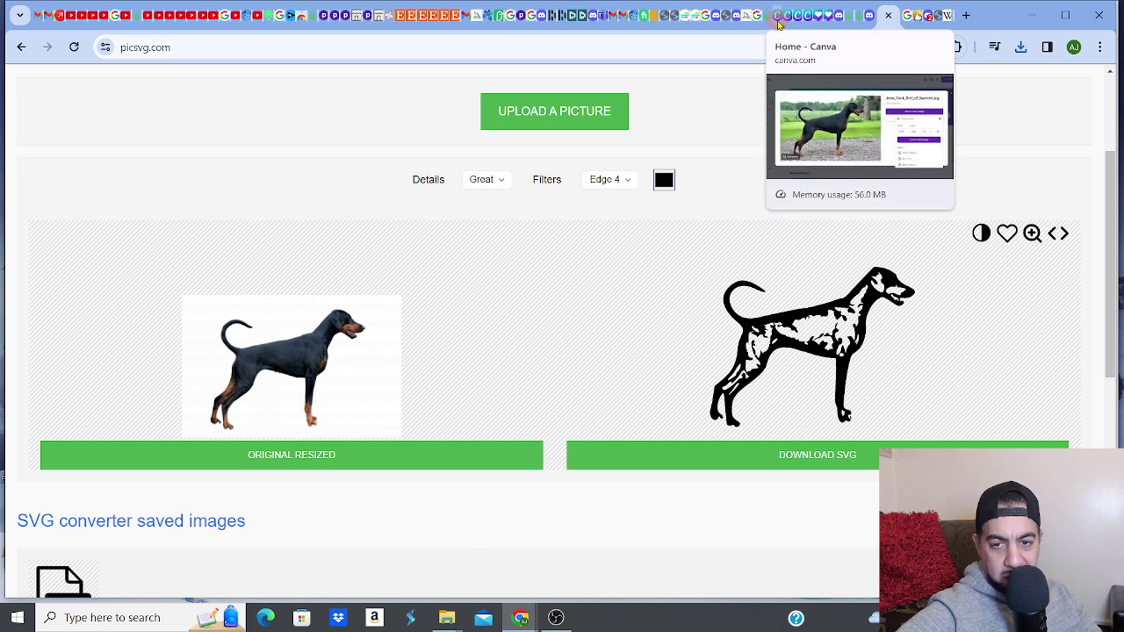
Step: Back in Canva, upload the downloaded Yp5efS01.svg dog outline from Downloads
left_click(779, 16)
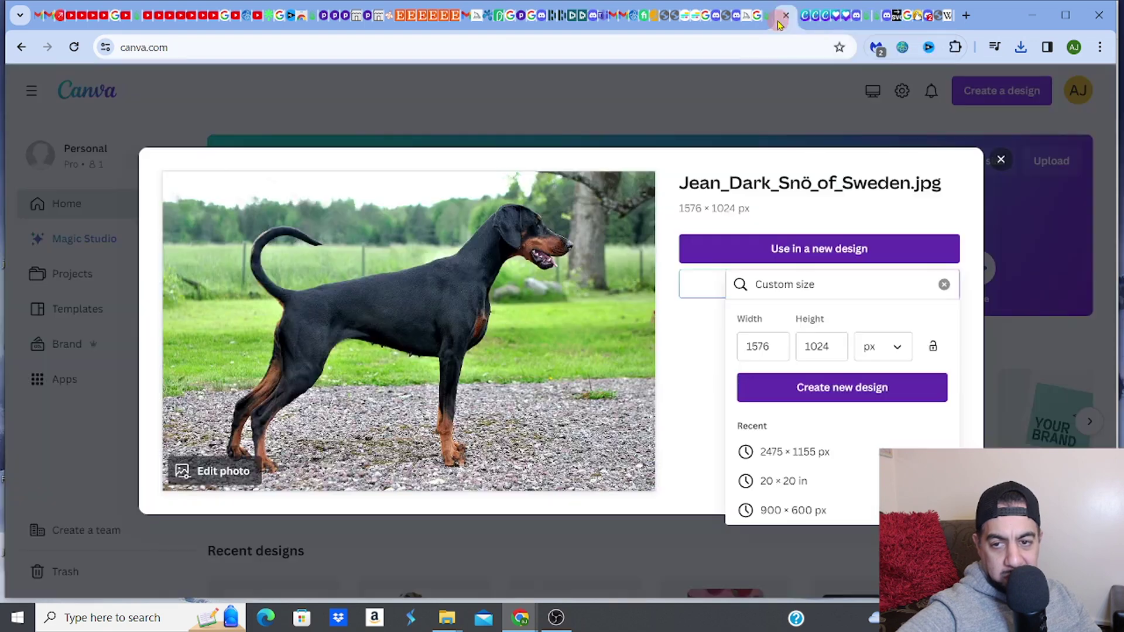
key("Escape")
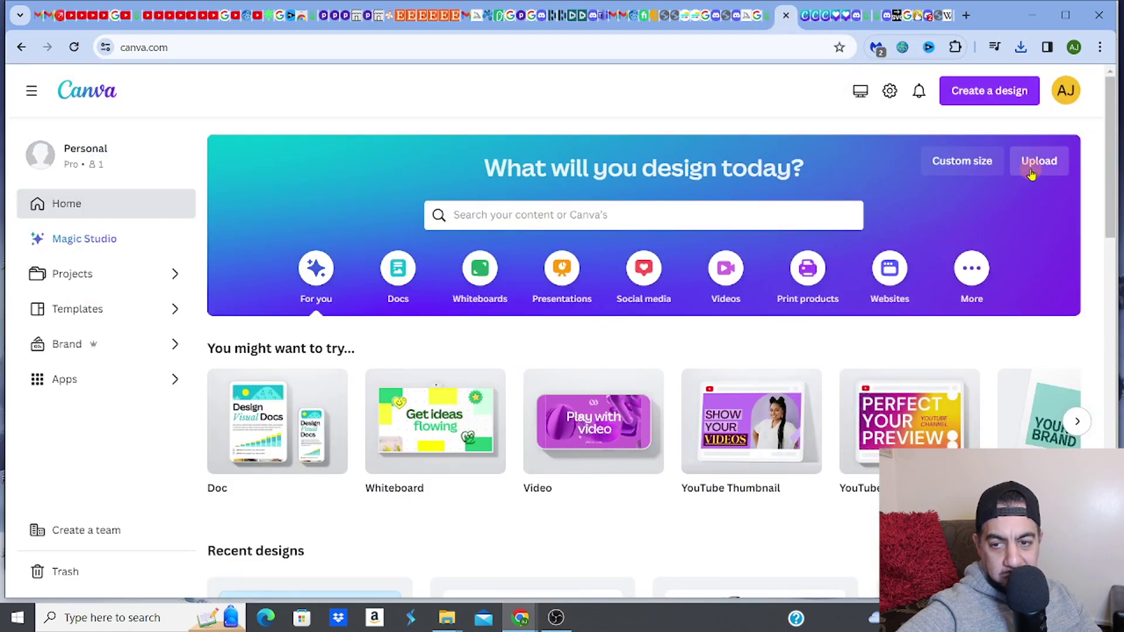
left_click(1029, 169)
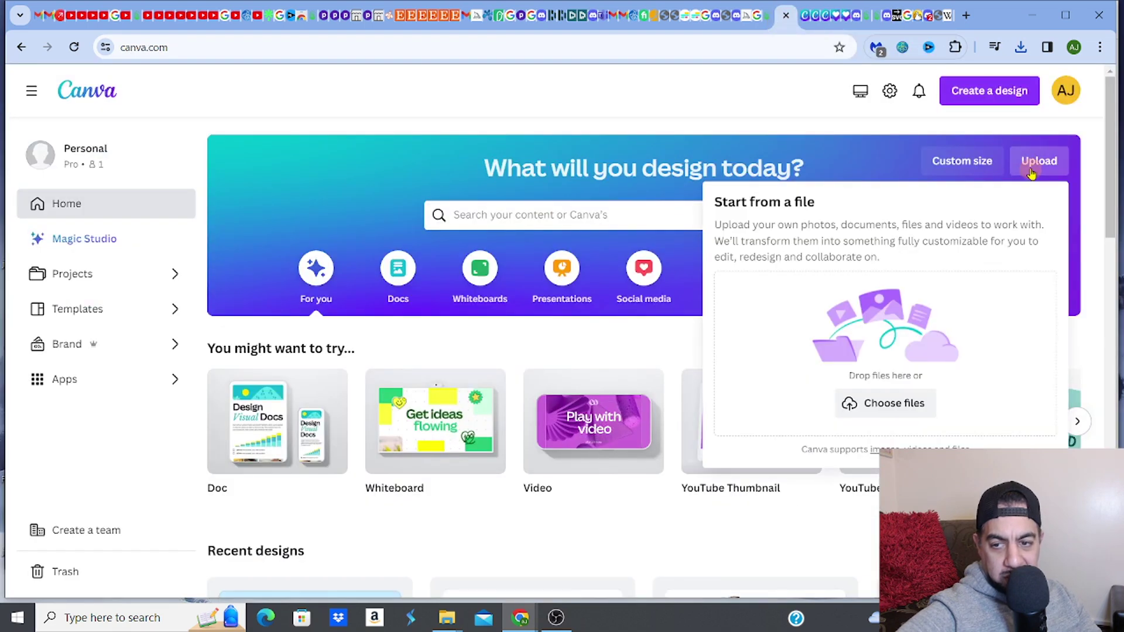
left_click(902, 410)
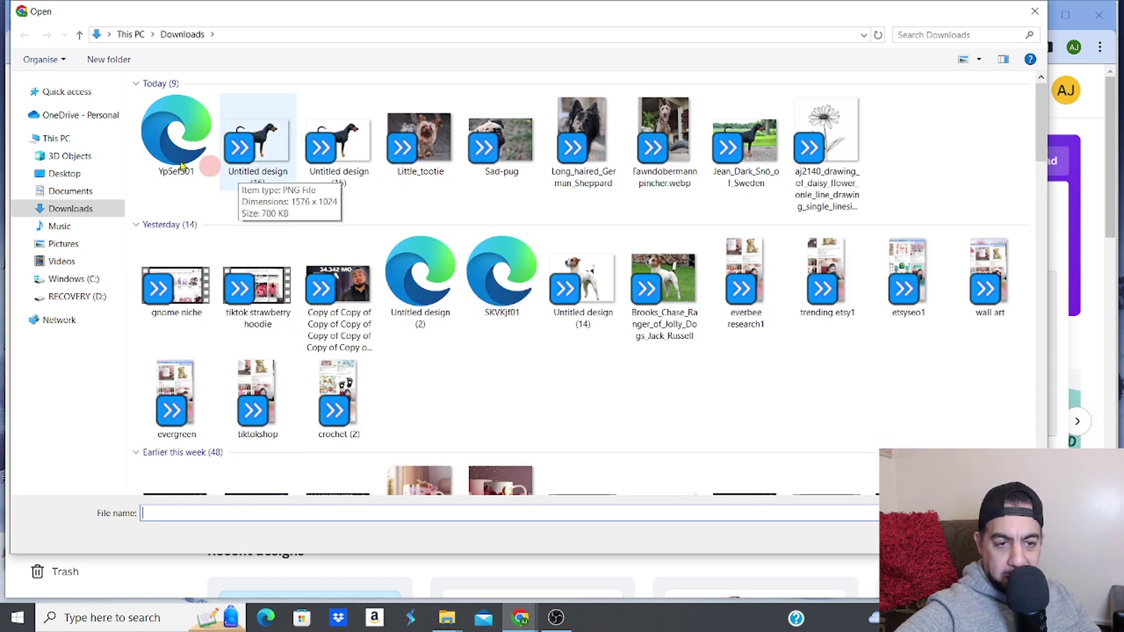
left_click(166, 149)
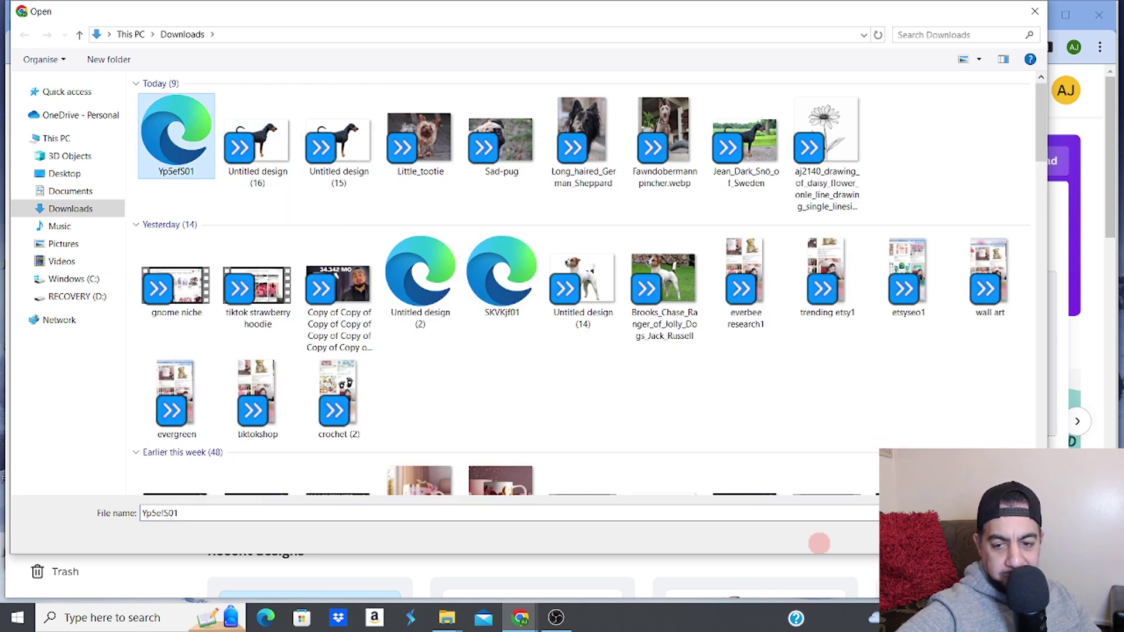
key("Return")
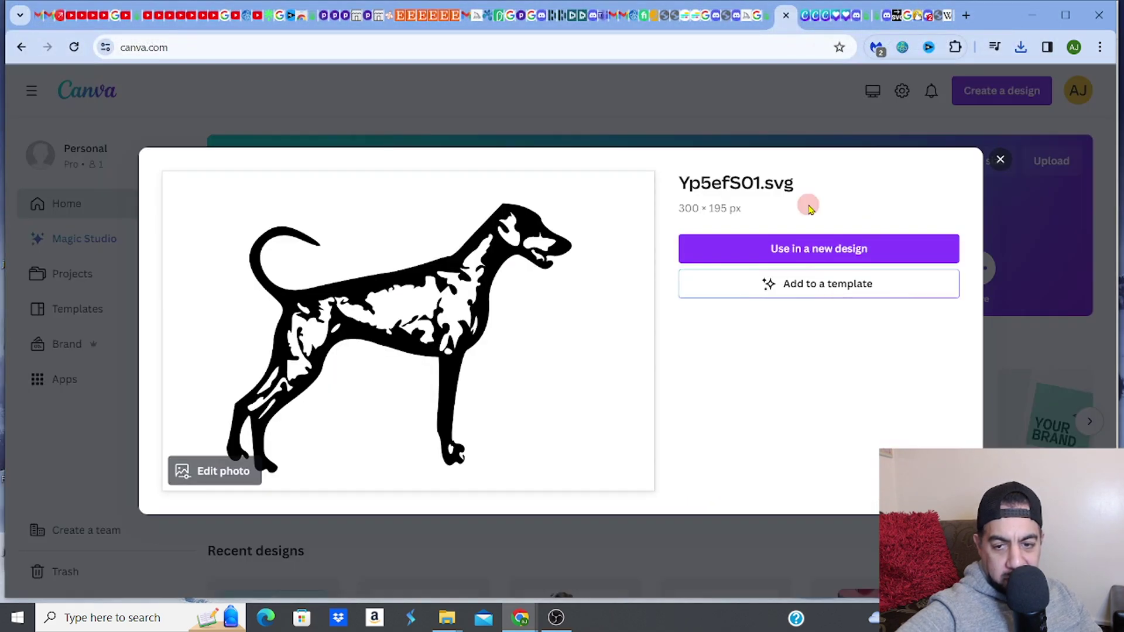
Step: Place the uploaded dog SVG in a new custom 1576 × 1024 px design
left_click(808, 252)
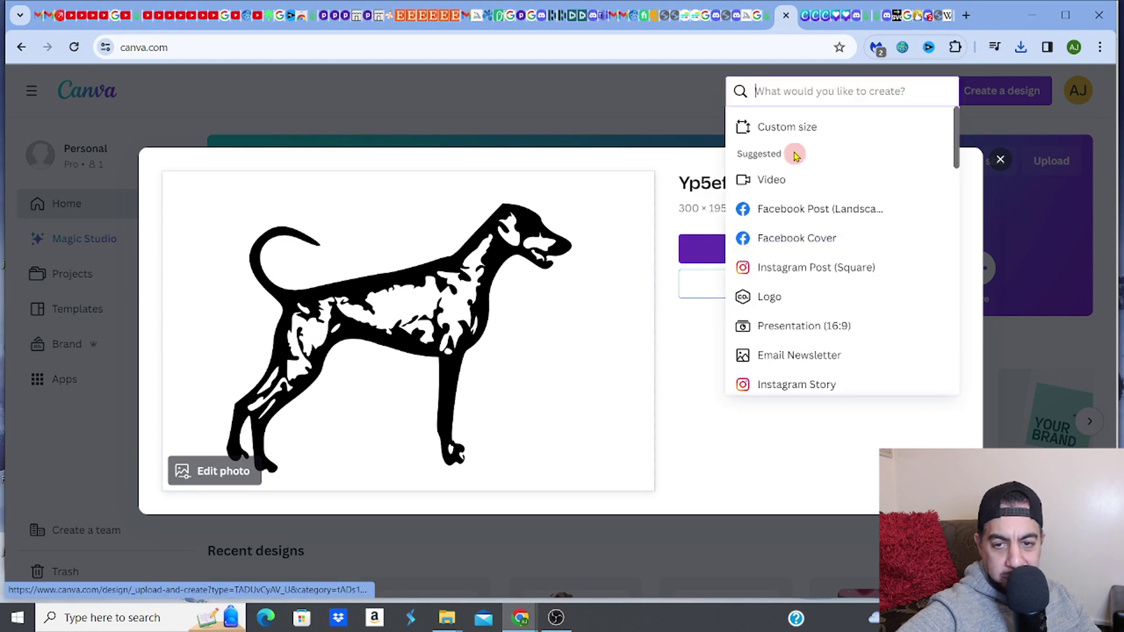
left_click(786, 122)
left_click(840, 389)
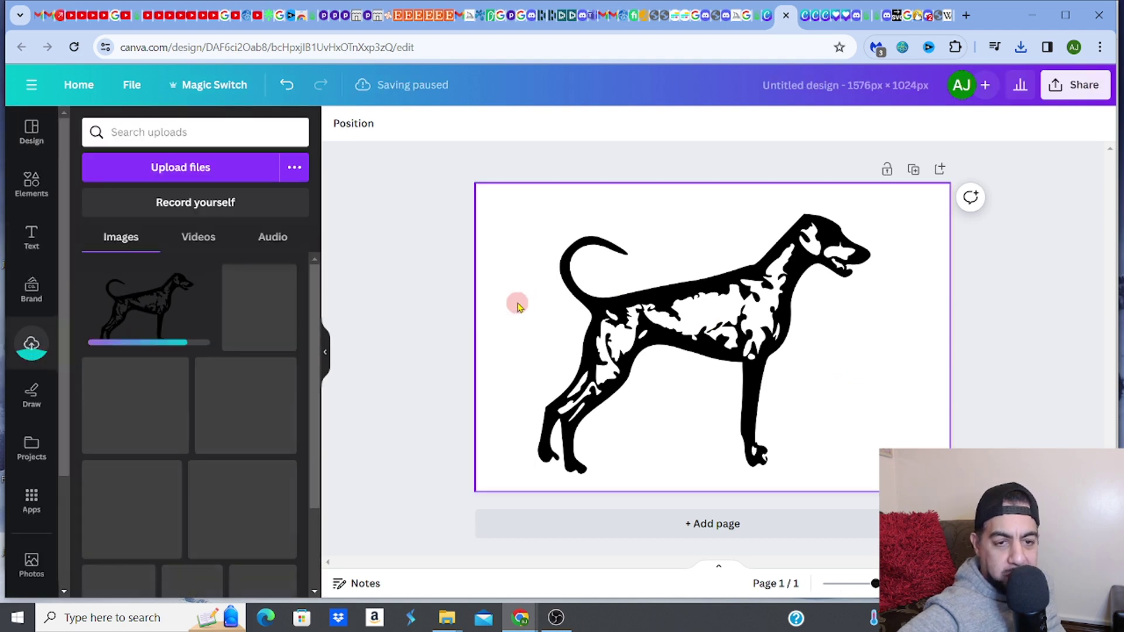
Step: Select the Doberman image, view its colour options, and bring up Canva's Draw tools
left_click(641, 206)
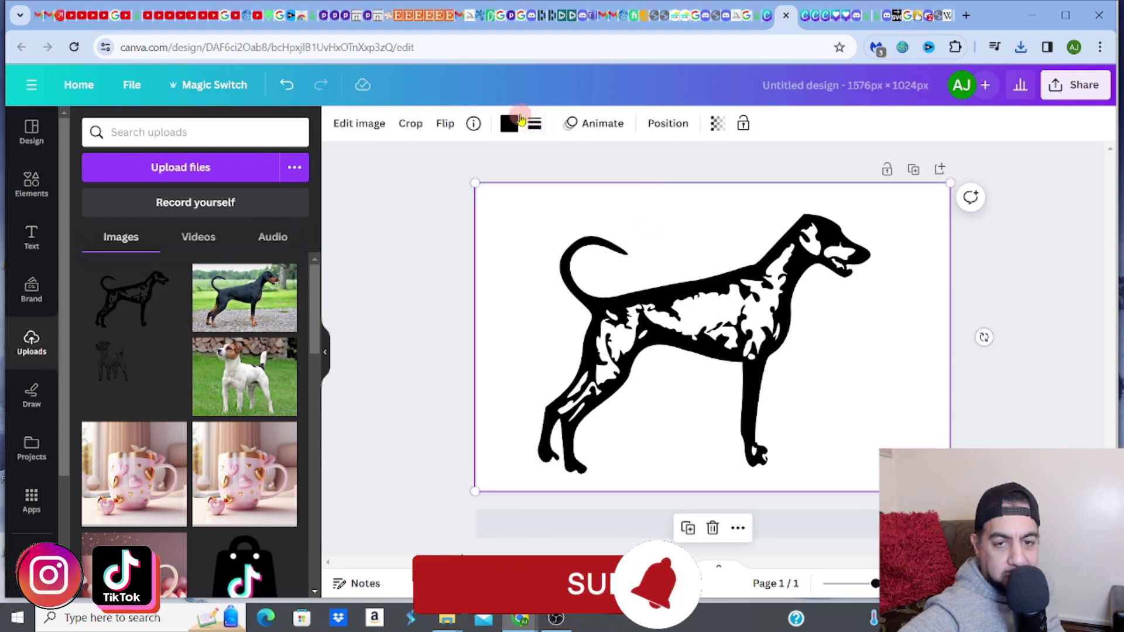
left_click(509, 124)
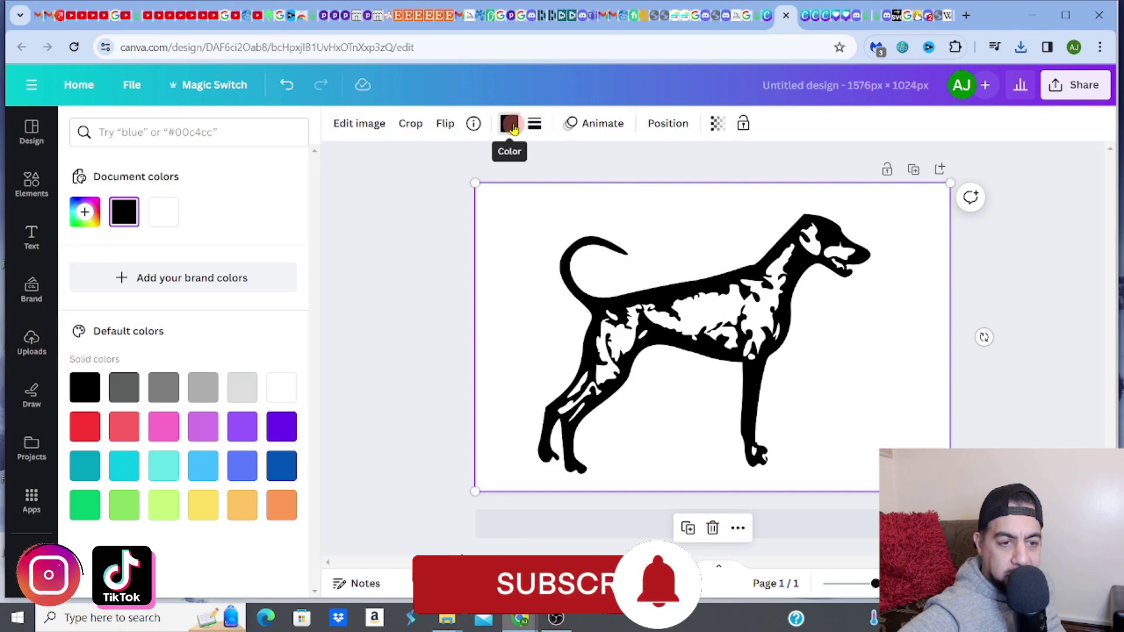
left_click(34, 389)
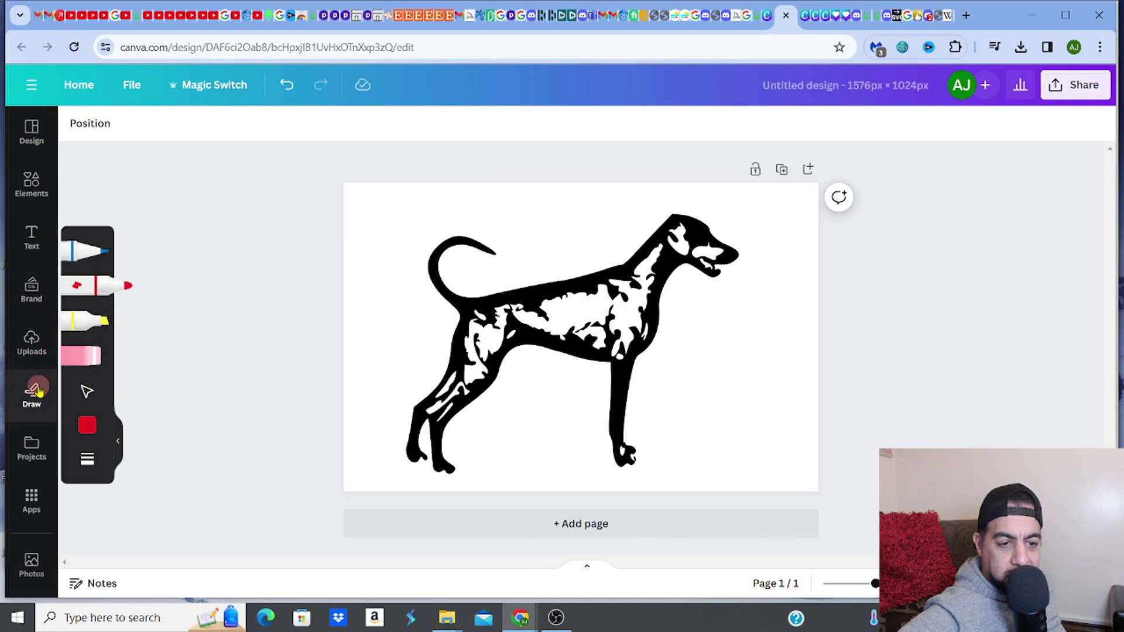
Step: Try the pen and eraser, then pick the marker and change its colour from red to black
left_click(80, 264)
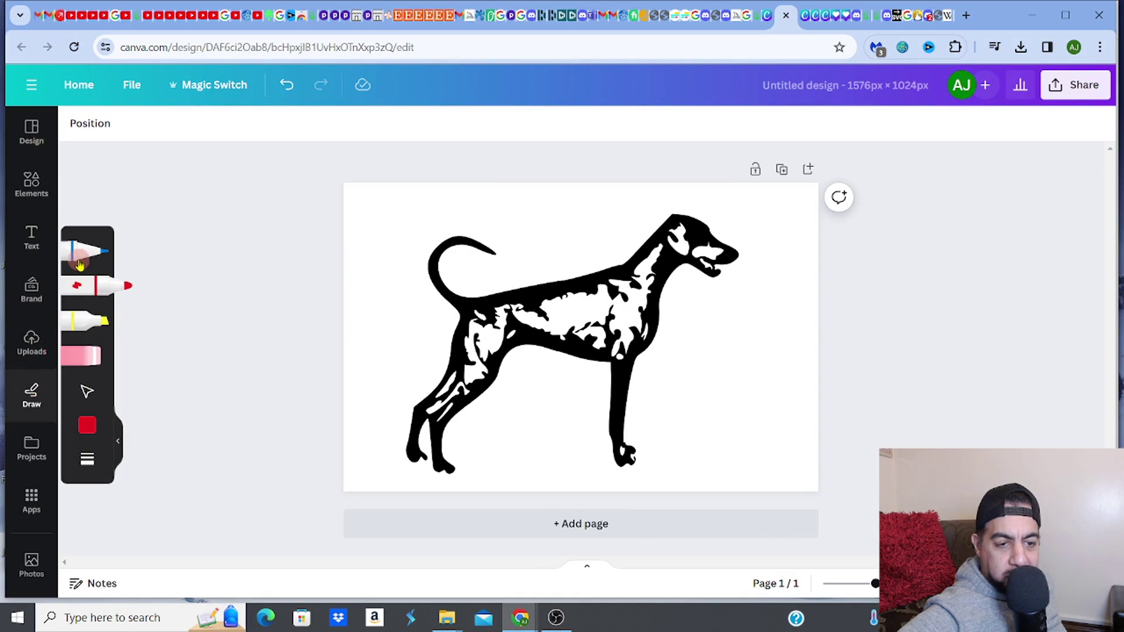
left_click(88, 359)
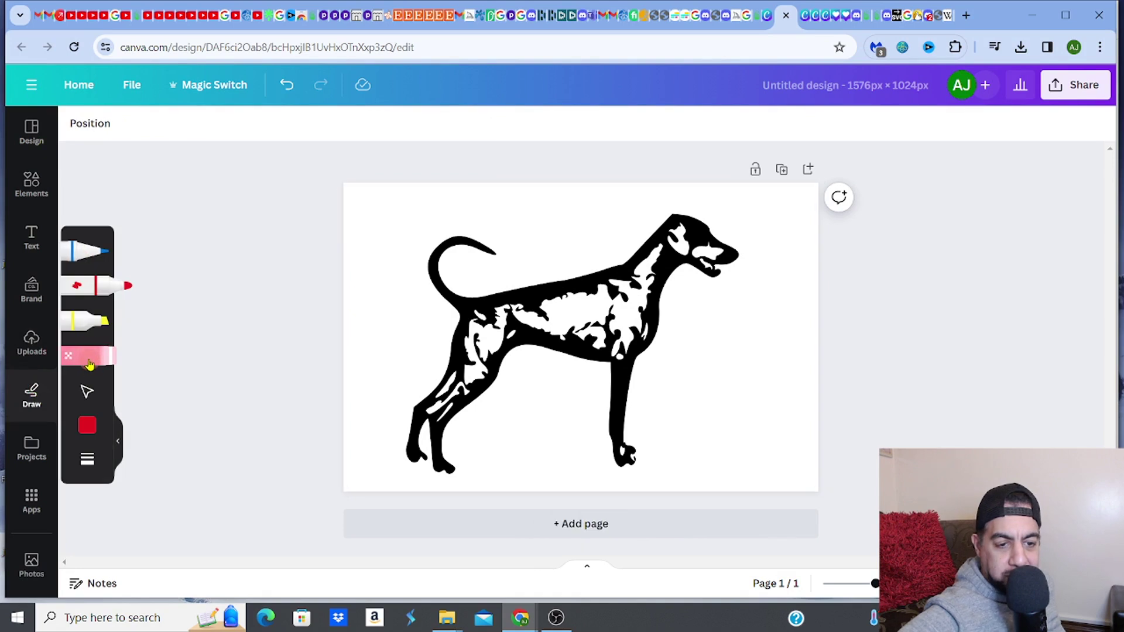
left_click(91, 426)
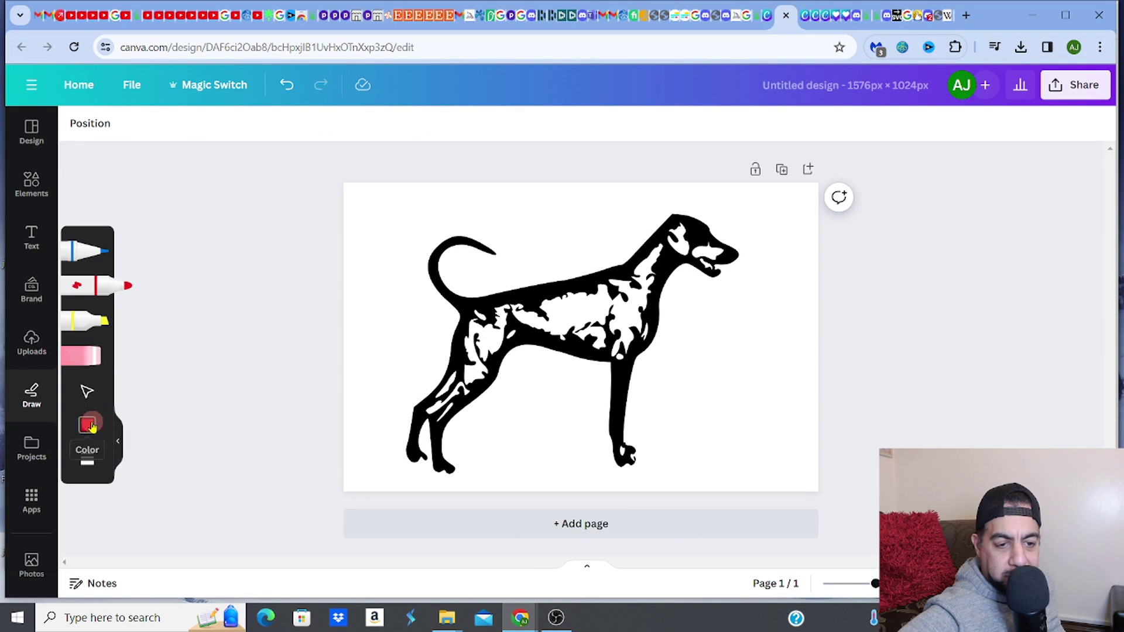
left_click(92, 291)
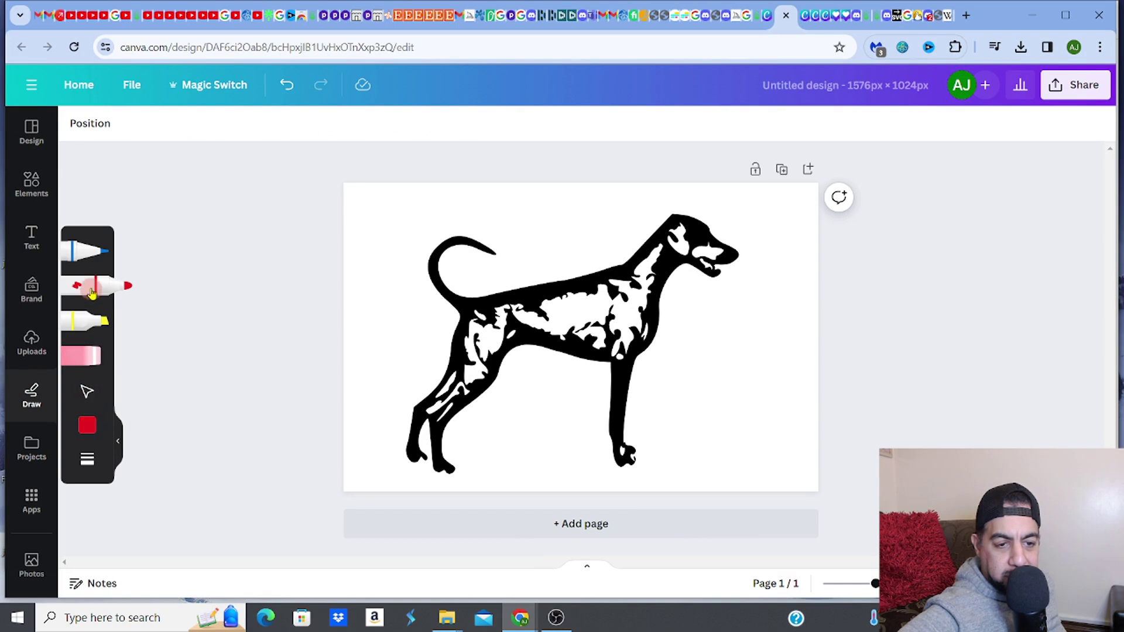
left_click(88, 428)
left_click(194, 423)
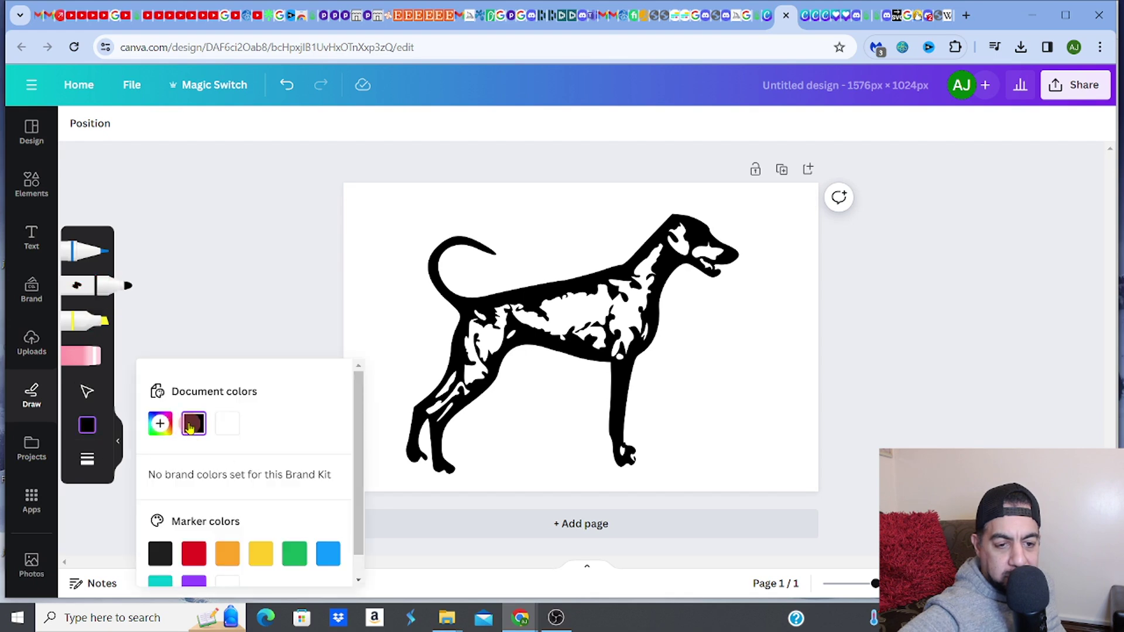
left_click(548, 318)
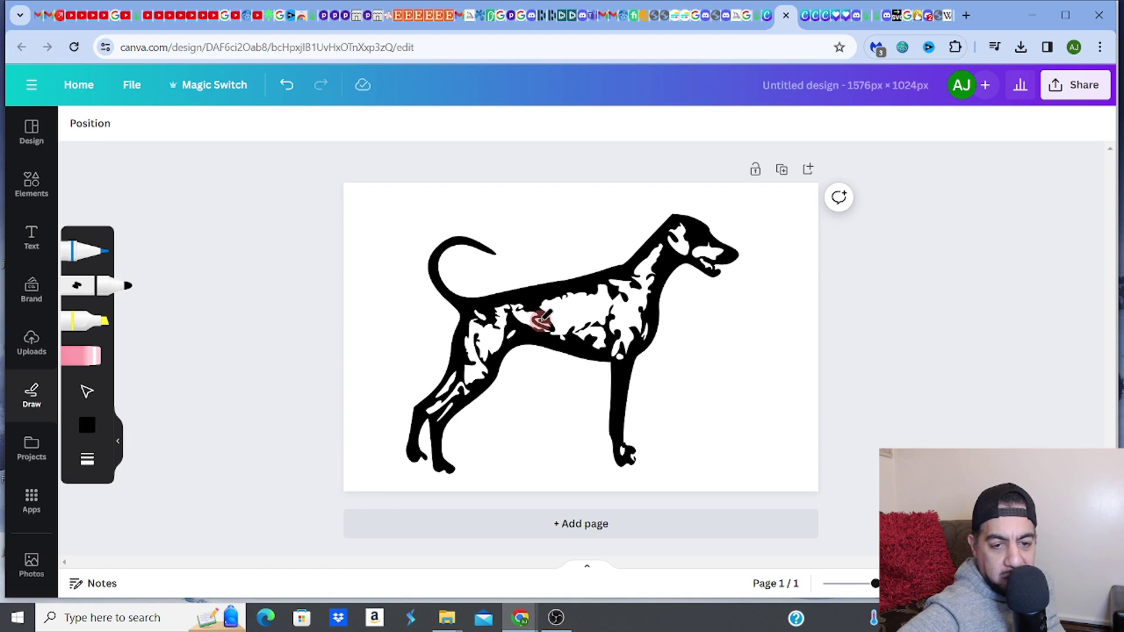
Step: Thicken the marker to weight 40 and paint the white patches on the body and head black
left_click(88, 463)
left_click_drag(153, 476, 220, 474)
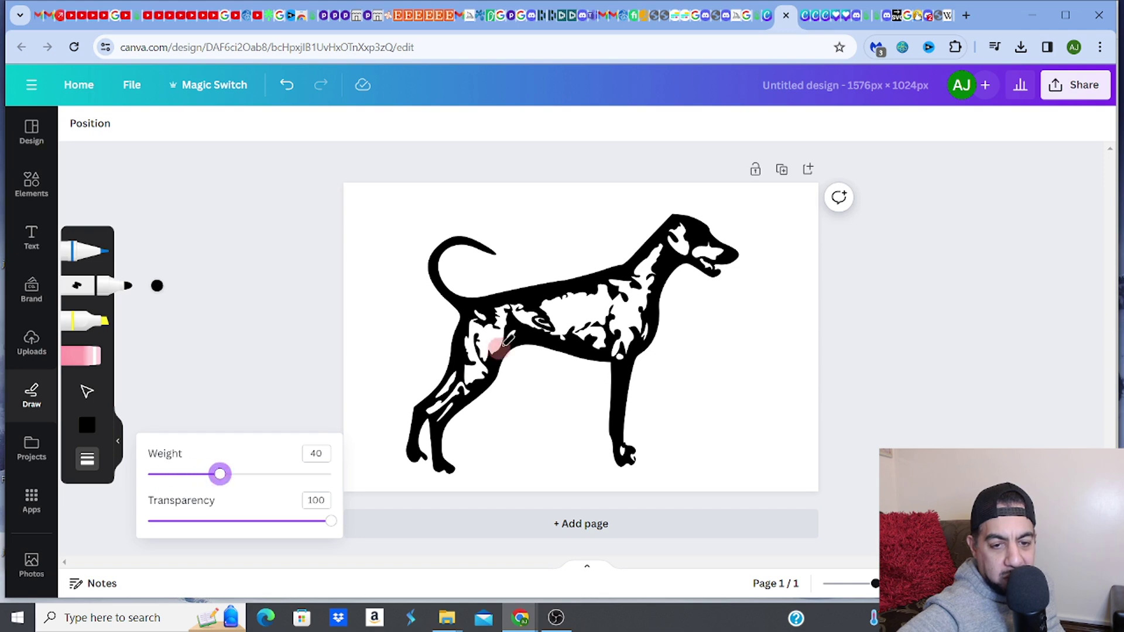
left_click(543, 317)
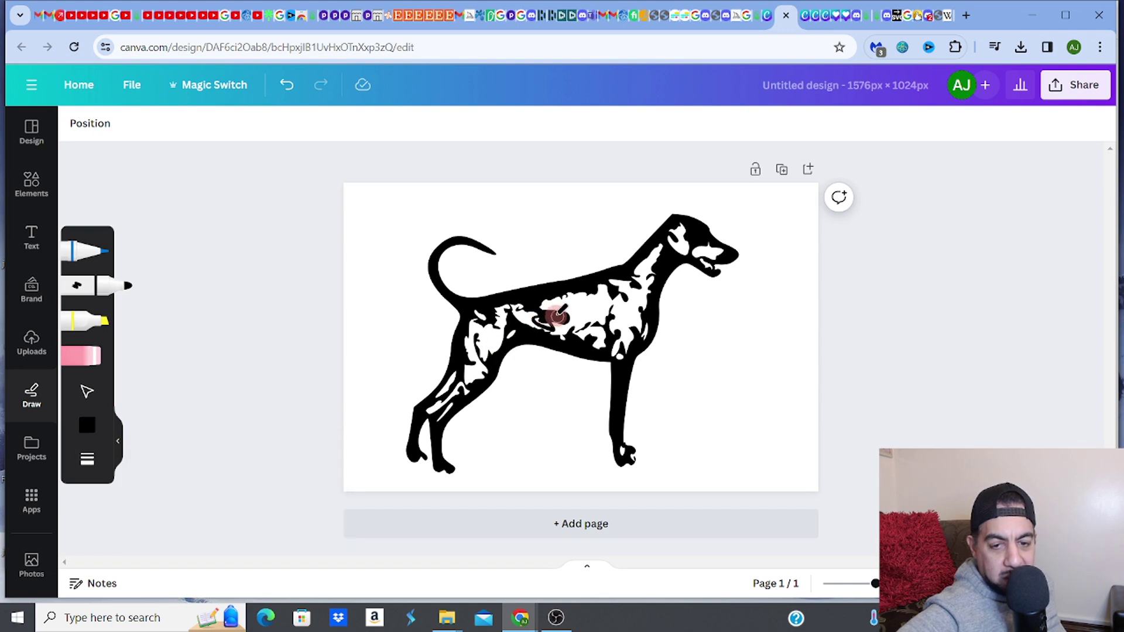
mouse_move(548, 309)
left_mouse_down()
mouse_move(594, 298)
mouse_move(568, 298)
mouse_move(613, 281)
mouse_move(593, 292)
mouse_move(623, 284)
mouse_move(637, 302)
mouse_move(629, 291)
mouse_move(662, 247)
mouse_move(646, 314)
mouse_move(622, 283)
mouse_move(578, 297)
mouse_move(617, 310)
mouse_move(630, 308)
mouse_move(606, 301)
mouse_move(640, 303)
mouse_move(636, 325)
mouse_move(632, 309)
mouse_move(640, 322)
mouse_move(627, 328)
mouse_move(620, 311)
mouse_move(617, 343)
mouse_move(599, 297)
mouse_move(600, 339)
mouse_move(584, 335)
mouse_move(572, 306)
mouse_move(592, 311)
mouse_move(500, 302)
mouse_move(515, 304)
mouse_move(487, 311)
mouse_move(472, 339)
mouse_move(484, 351)
mouse_move(514, 306)
mouse_move(483, 349)
mouse_move(472, 332)
mouse_move(485, 371)
mouse_move(458, 378)
mouse_move(438, 400)
mouse_move(469, 384)
mouse_move(439, 414)
mouse_move(557, 305)
mouse_move(567, 337)
mouse_move(643, 334)
mouse_move(612, 349)
mouse_move(640, 304)
left_mouse_up()
mouse_move(700, 249)
left_mouse_down()
mouse_move(673, 234)
mouse_move(684, 251)
mouse_move(682, 223)
mouse_move(715, 244)
left_mouse_up()
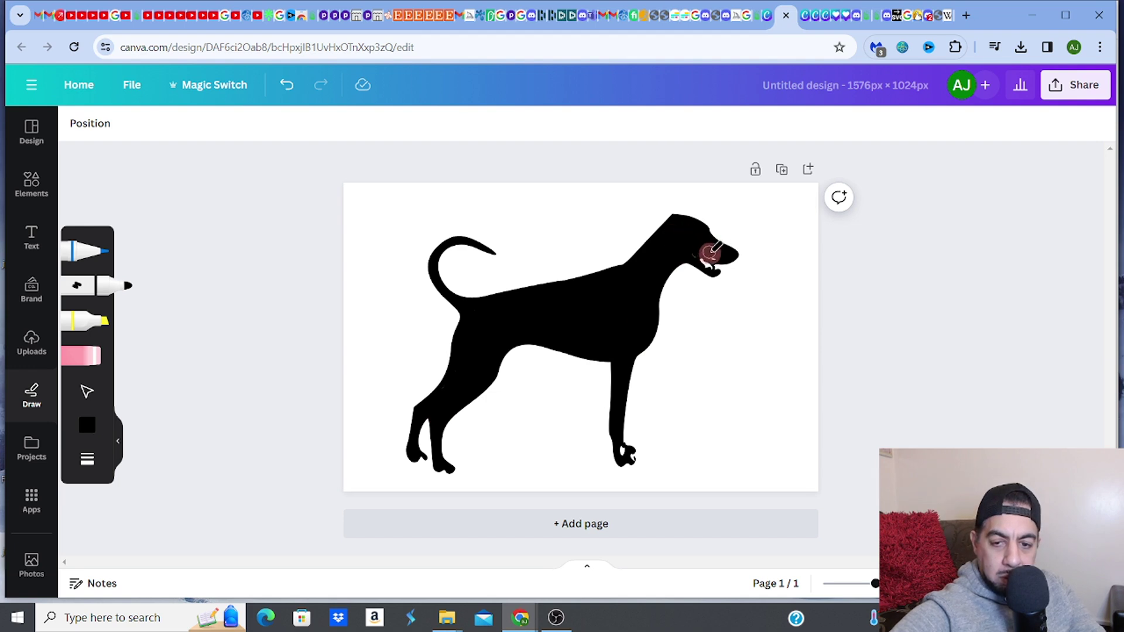
Step: Set marker weight to 13, undo a stray paw stroke, and fill the front leg down to the paw
left_click(88, 458)
left_click(170, 474)
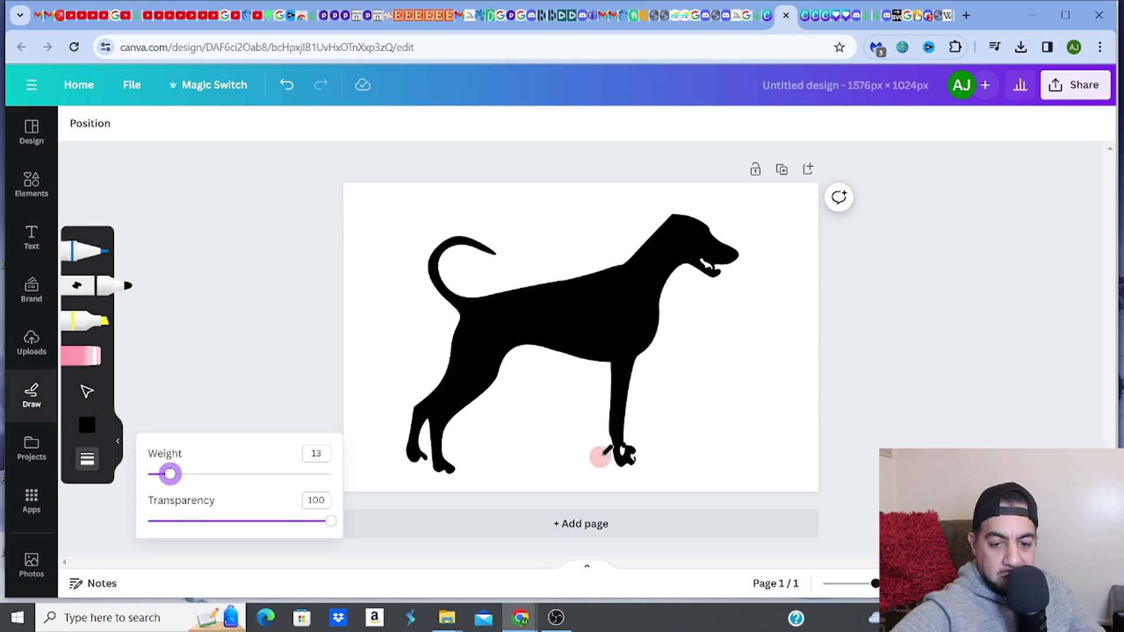
left_click(624, 451)
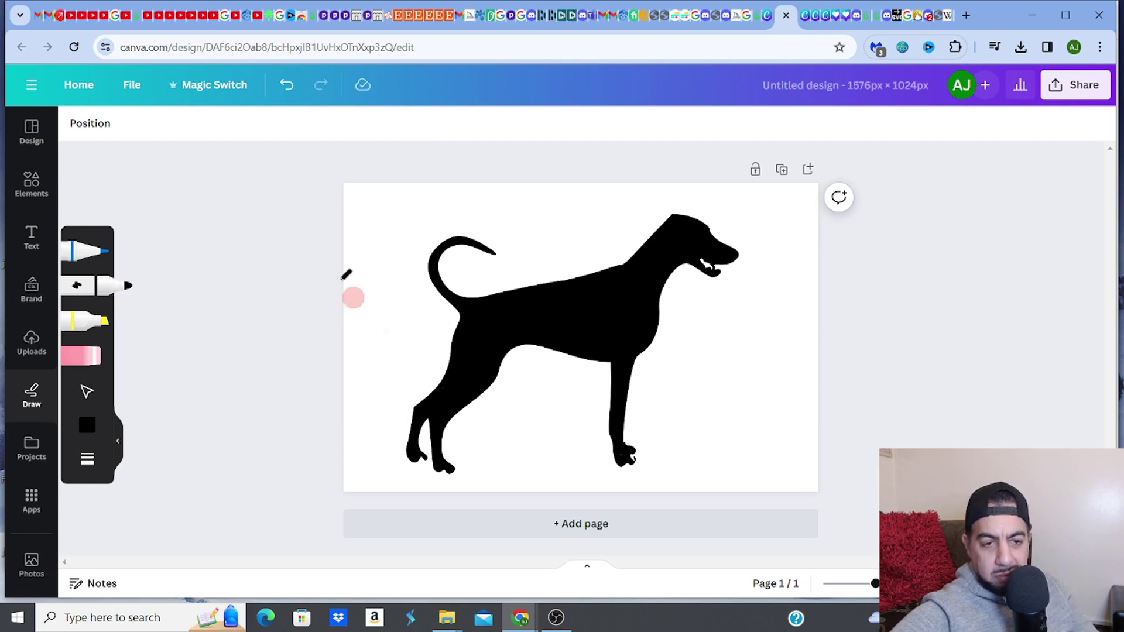
left_click(287, 85)
left_click_drag(624, 426, 622, 450)
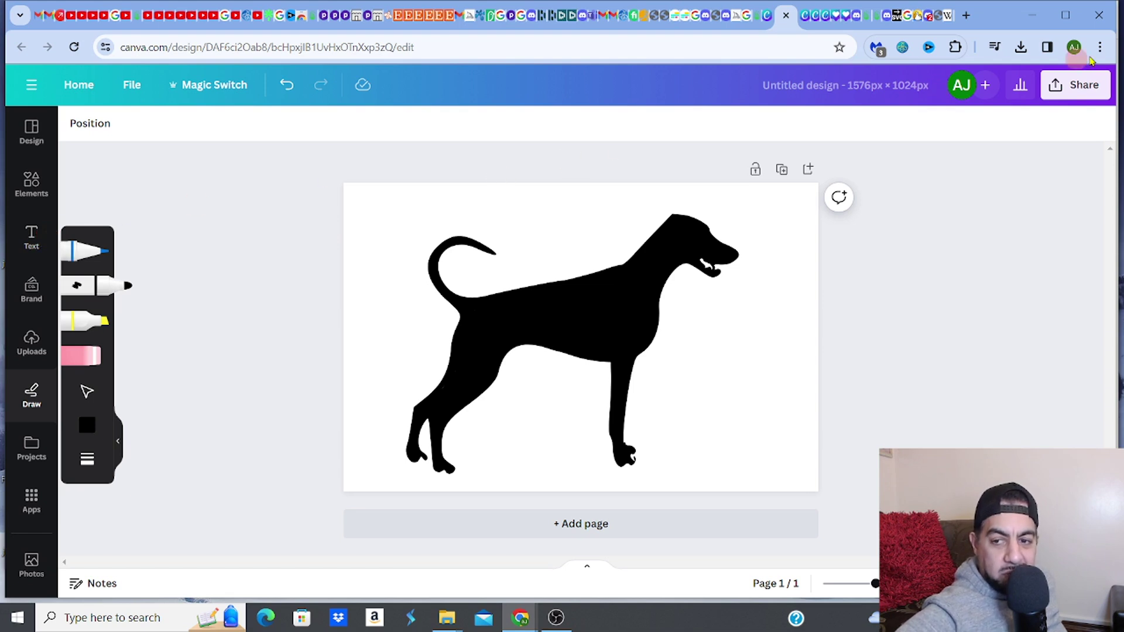
Step: Download the design as an SVG with a transparent background, saving Untitled design (3).svg
left_click(1078, 88)
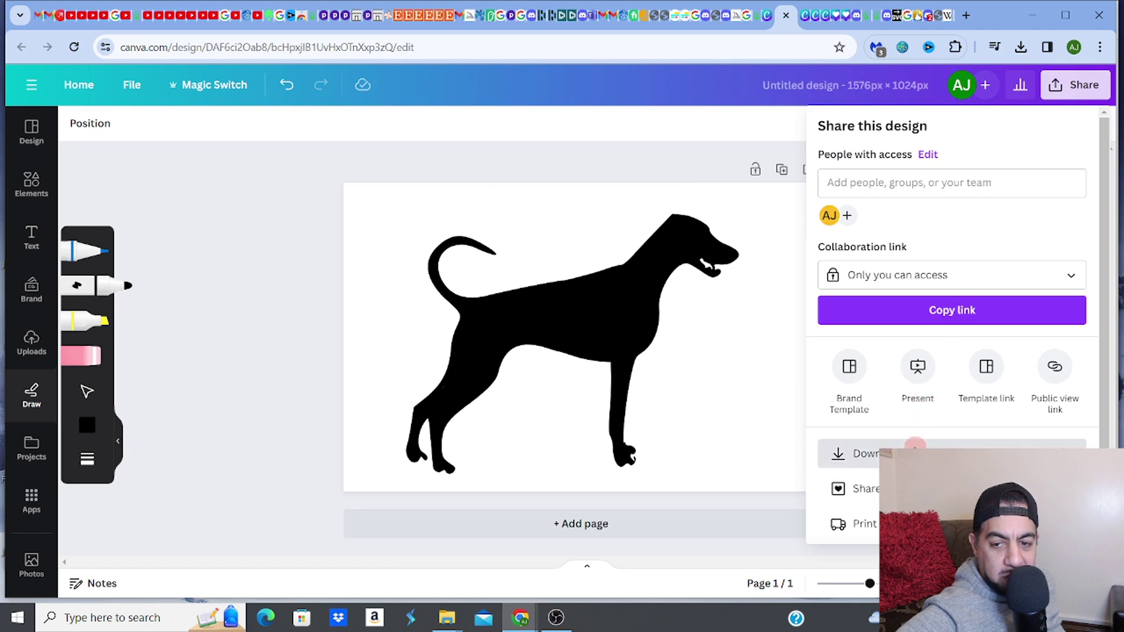
left_click(915, 452)
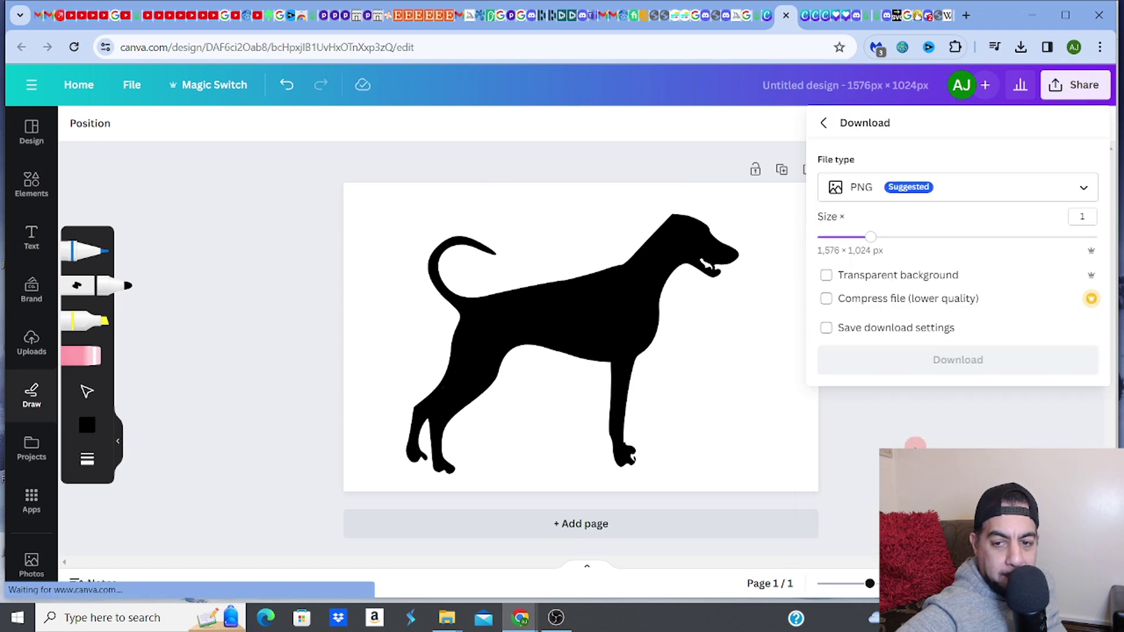
left_click(827, 275)
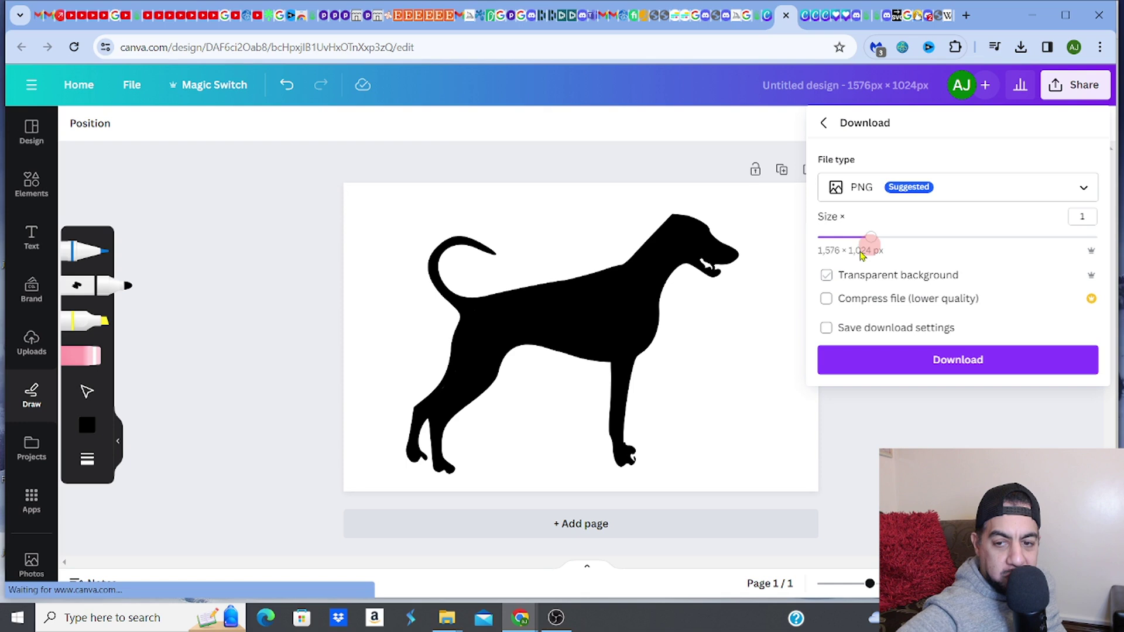
left_click(877, 238)
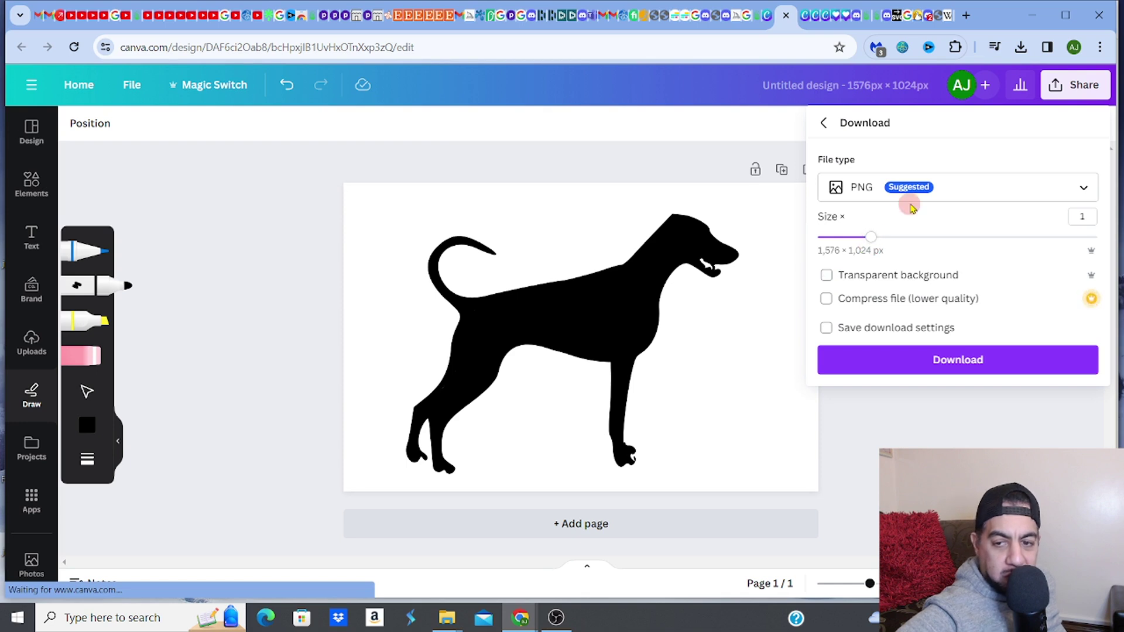
left_click(921, 187)
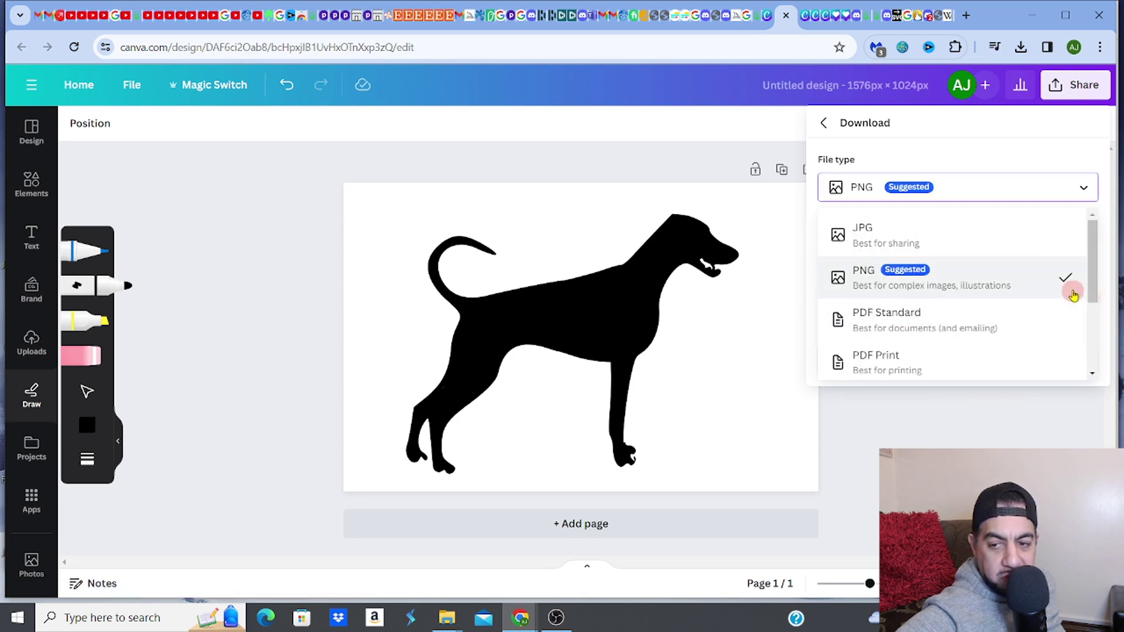
left_click(1101, 352)
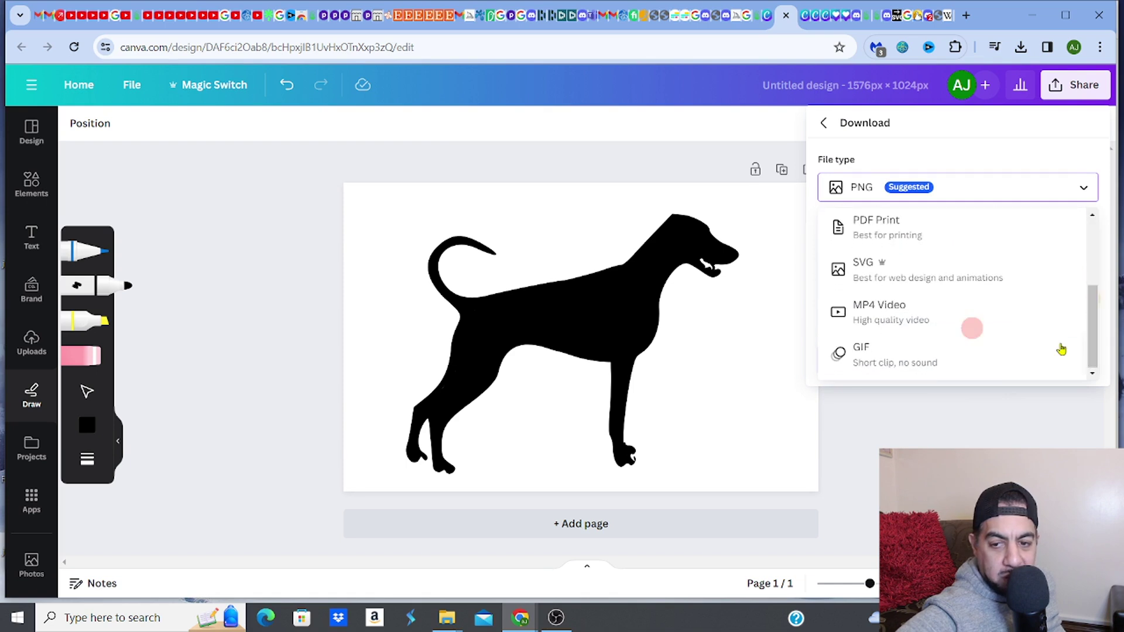
left_click(898, 284)
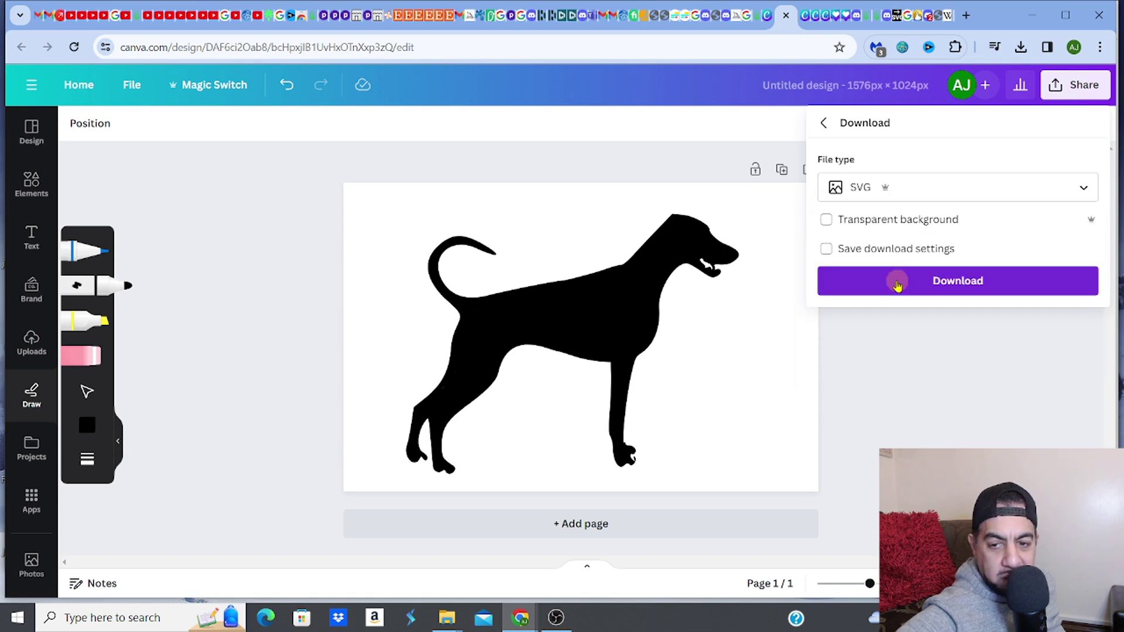
left_click(833, 226)
left_click(862, 280)
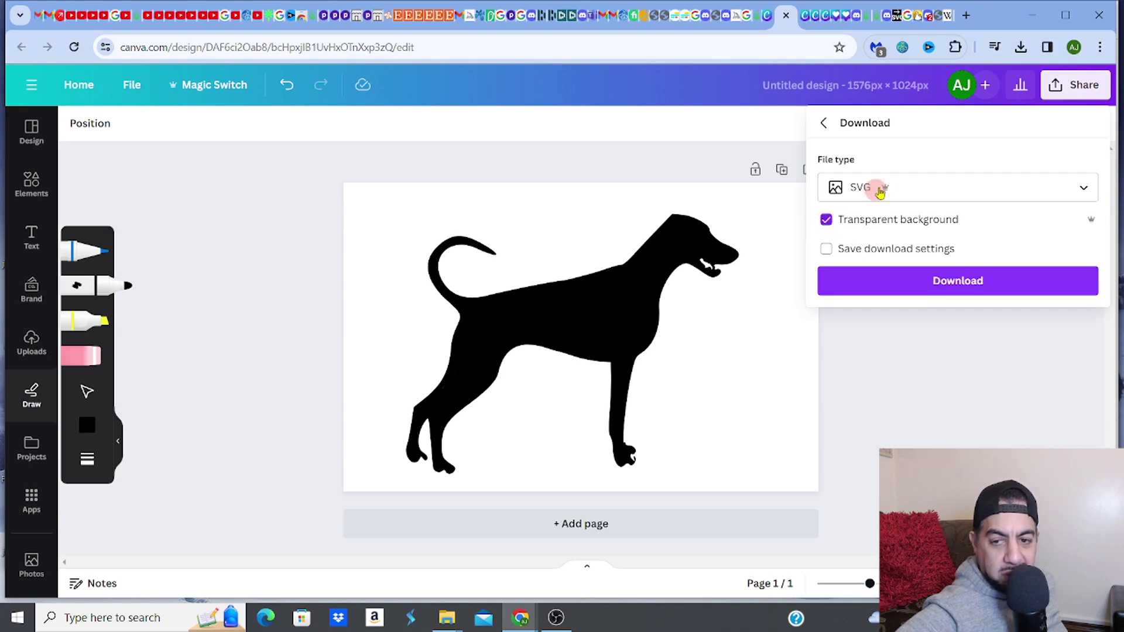
left_click(841, 226)
left_click(878, 281)
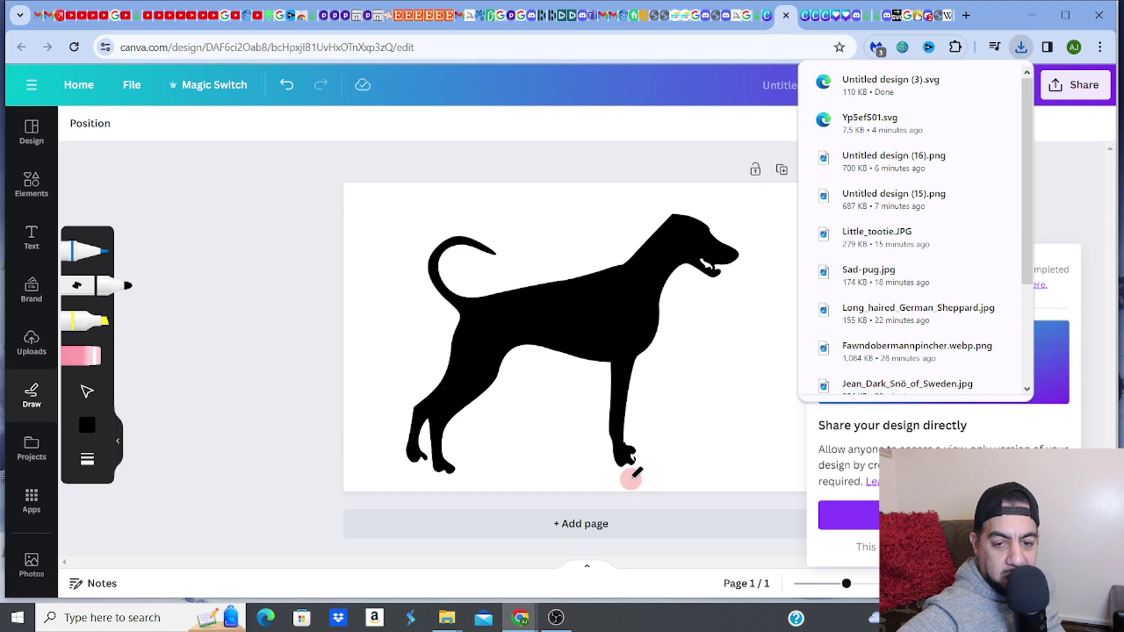
Step: Find Untitled design (3) in the Downloads folder and open the SVG
left_click(565, 173)
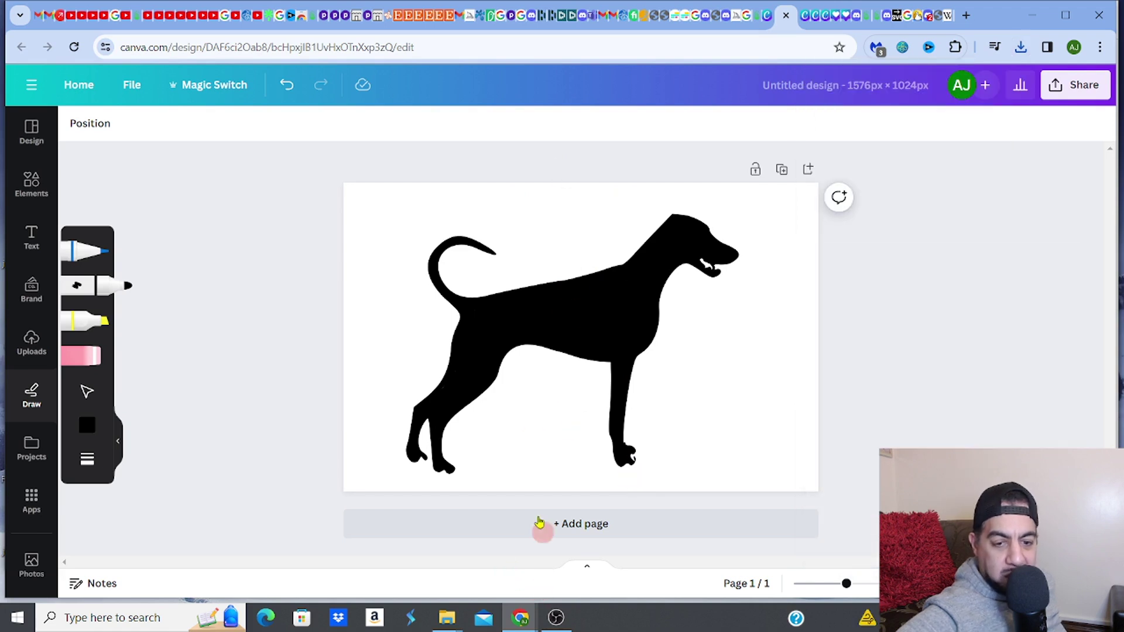
left_click(447, 618)
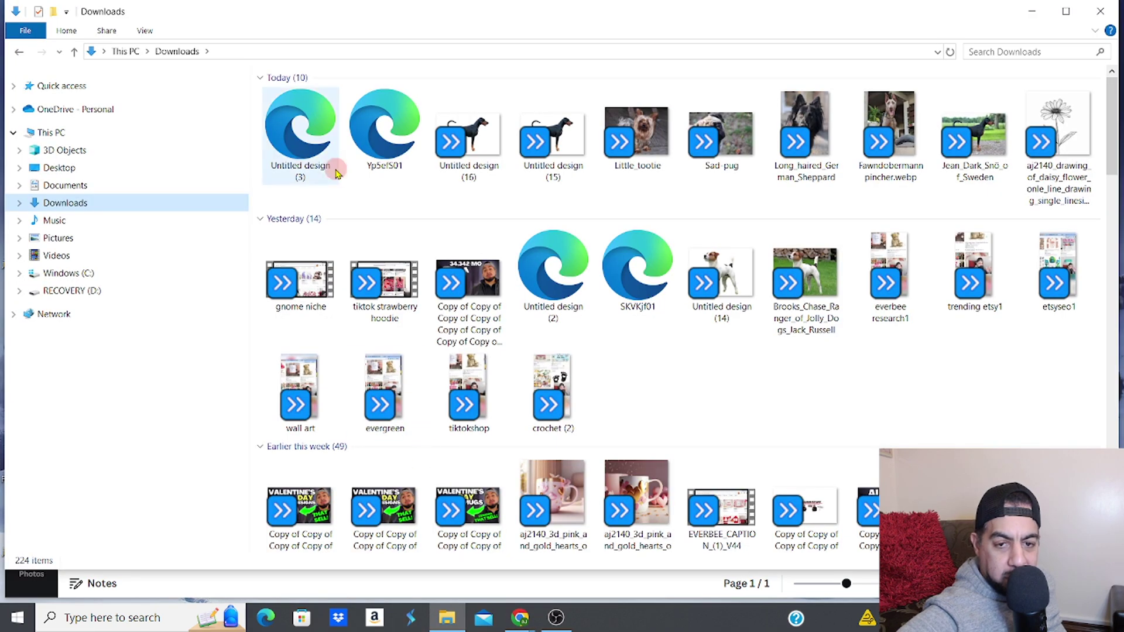
left_click(306, 144)
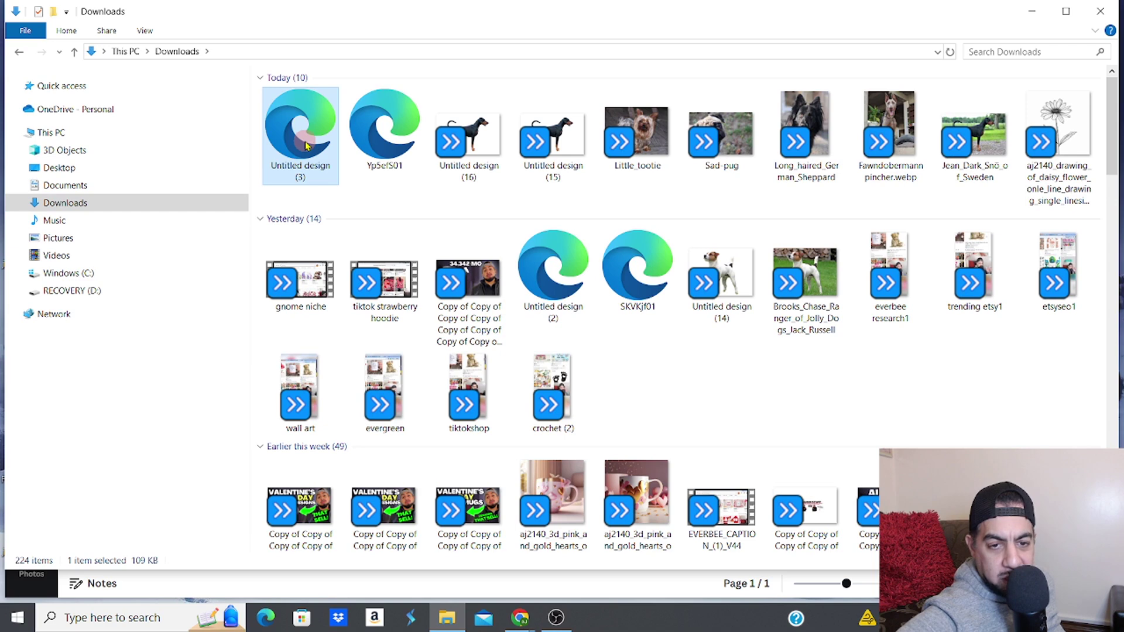
double_click(305, 143)
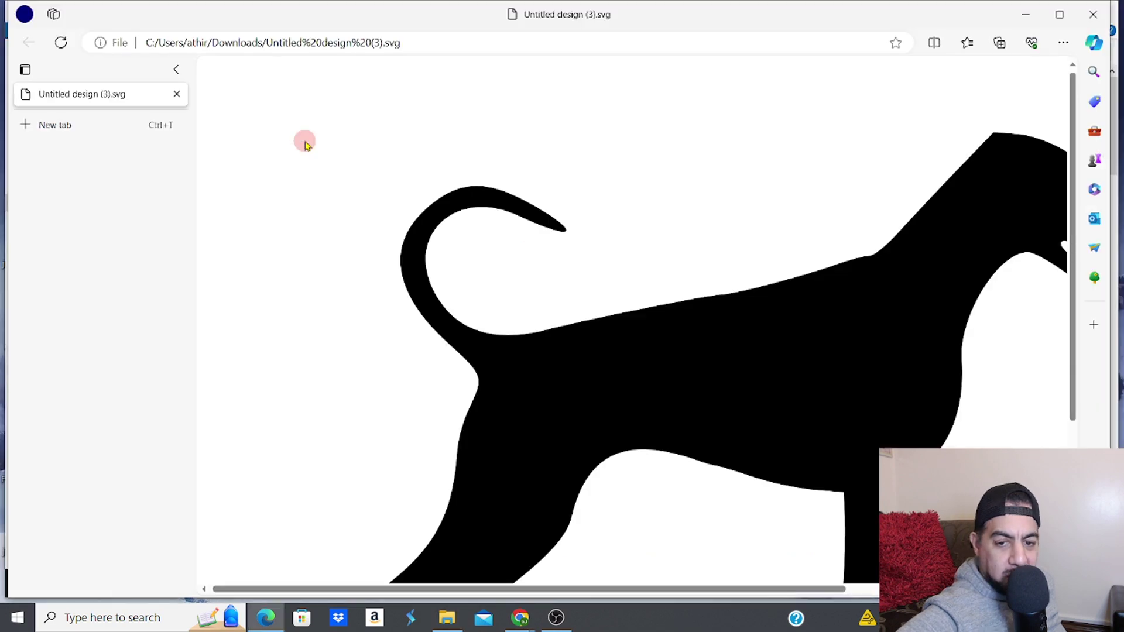
Step: Inspect the solid black Doberman SVG in Edge, then switch back to the Canva design
left_click_drag(627, 589, 798, 588)
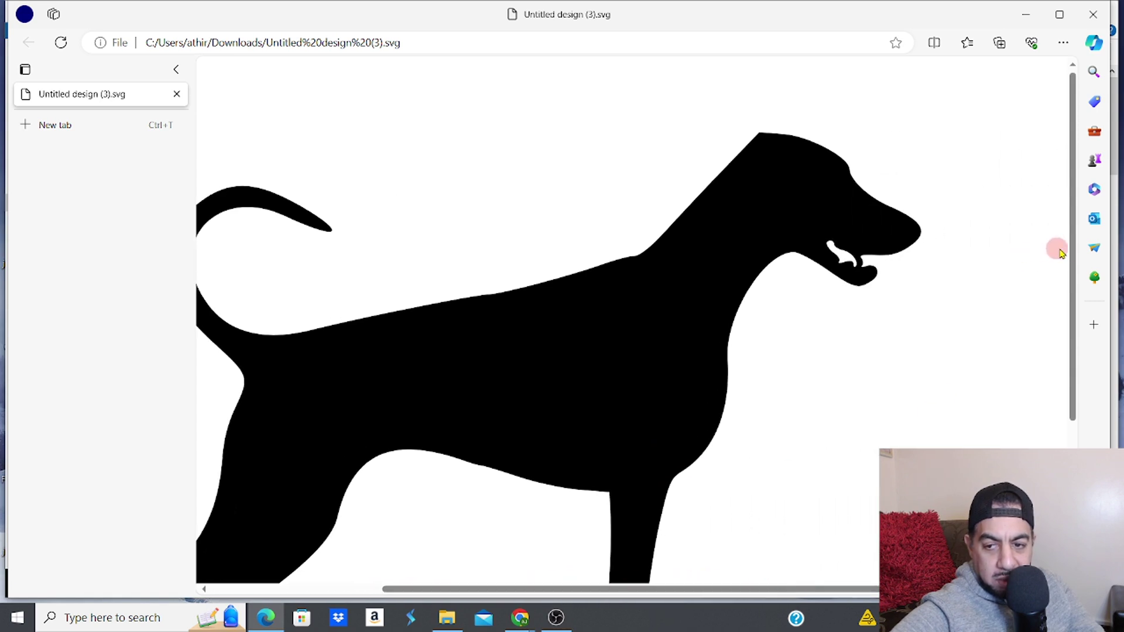
mouse_move(1074, 251)
left_mouse_down()
mouse_move(1090, 438)
mouse_move(1064, 266)
left_mouse_up()
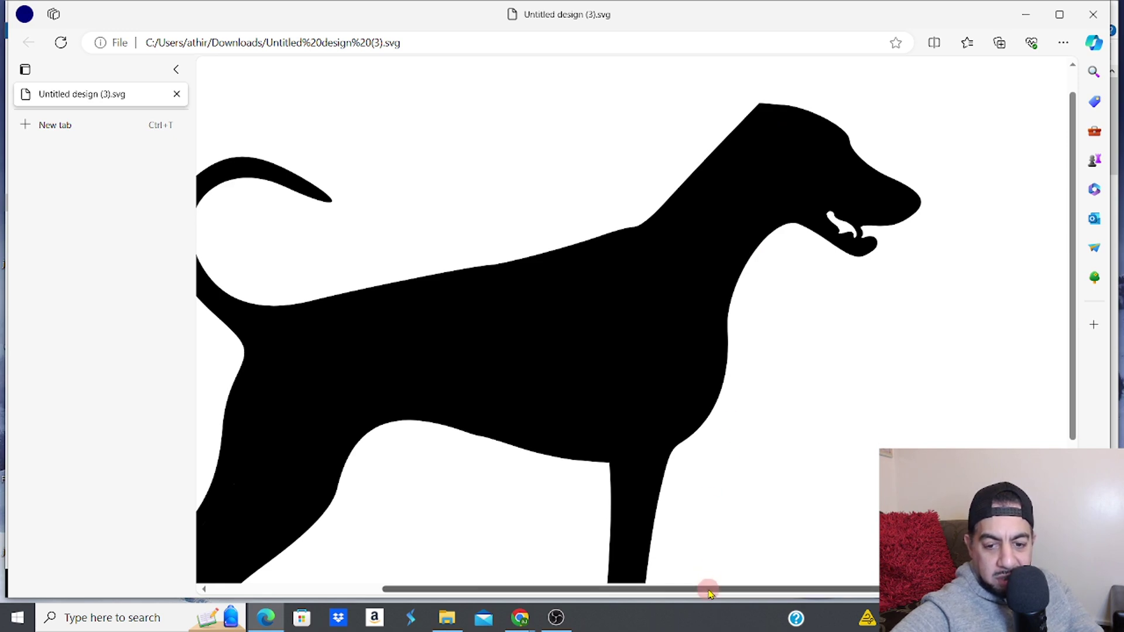
left_click_drag(707, 593, 445, 591)
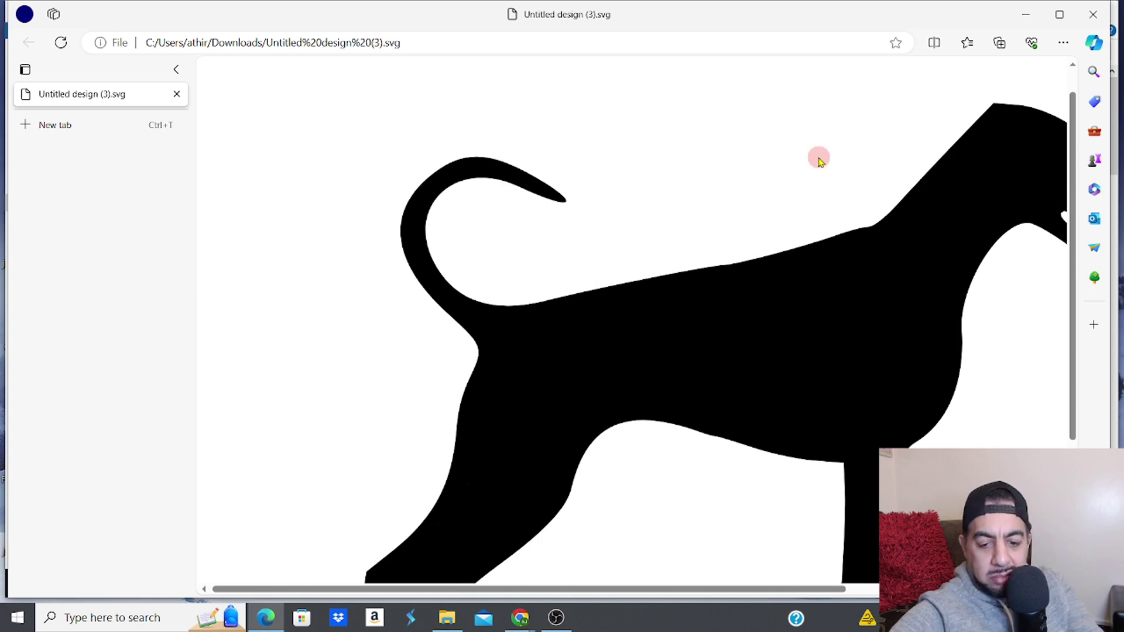
scroll(819, 161, "up", 4)
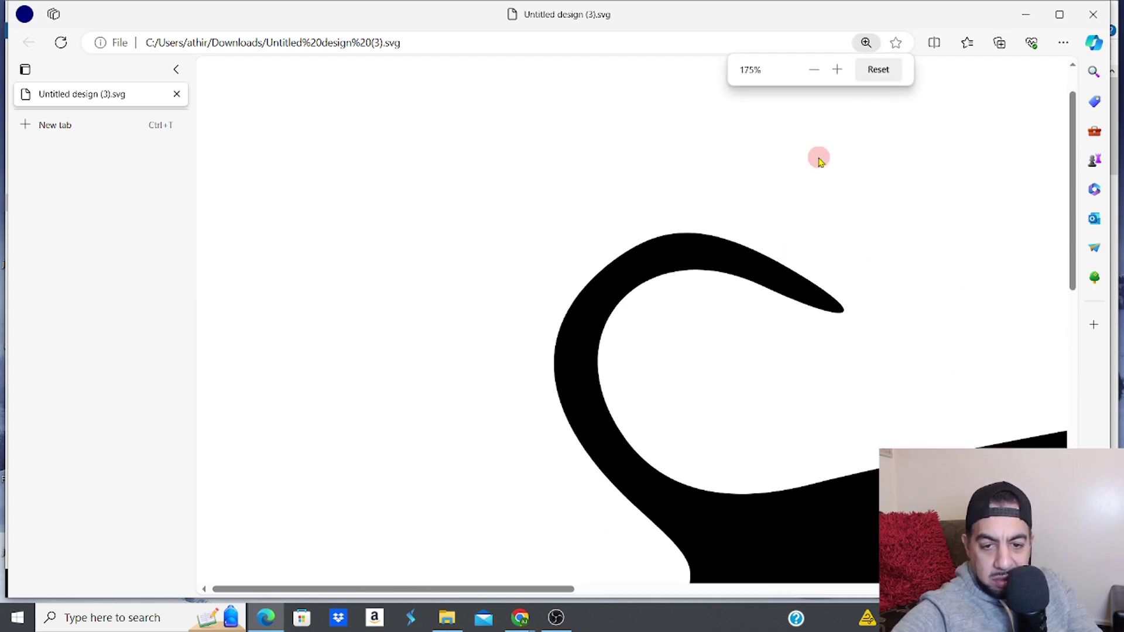
scroll(819, 161, "up", 1)
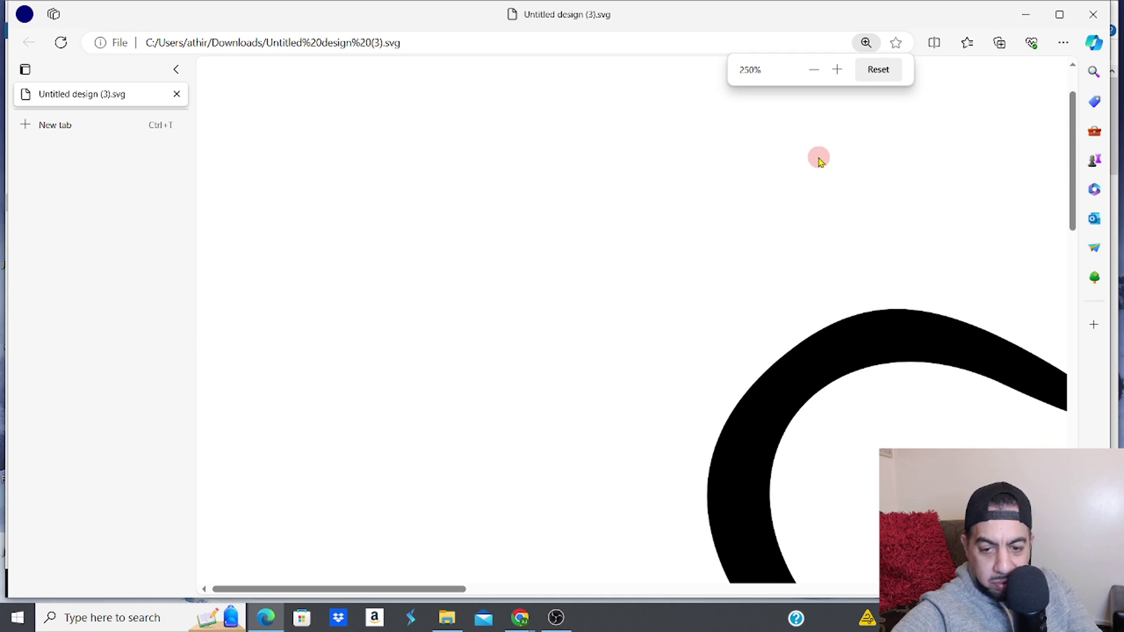
scroll(820, 161, "down", 8)
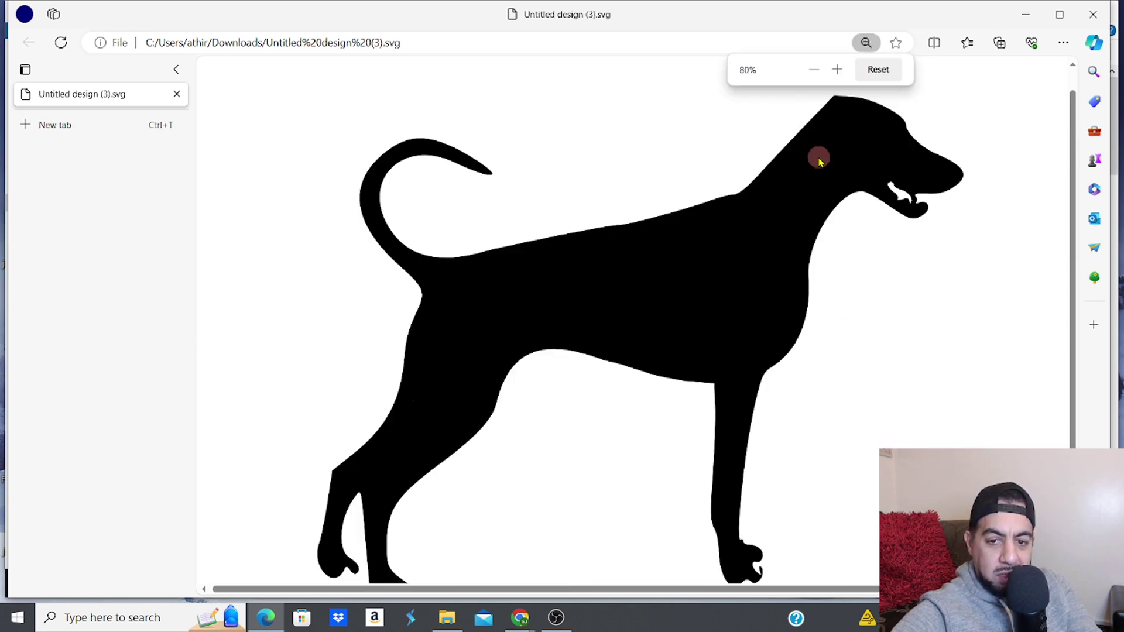
scroll(820, 161, "down", 1)
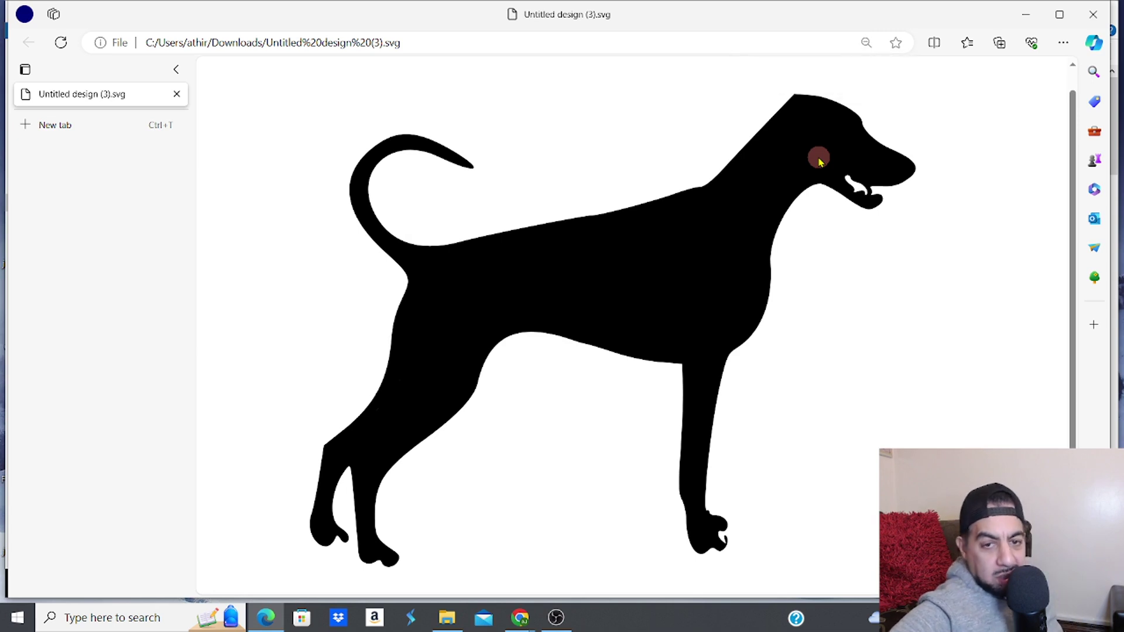
key("alt+Tab")
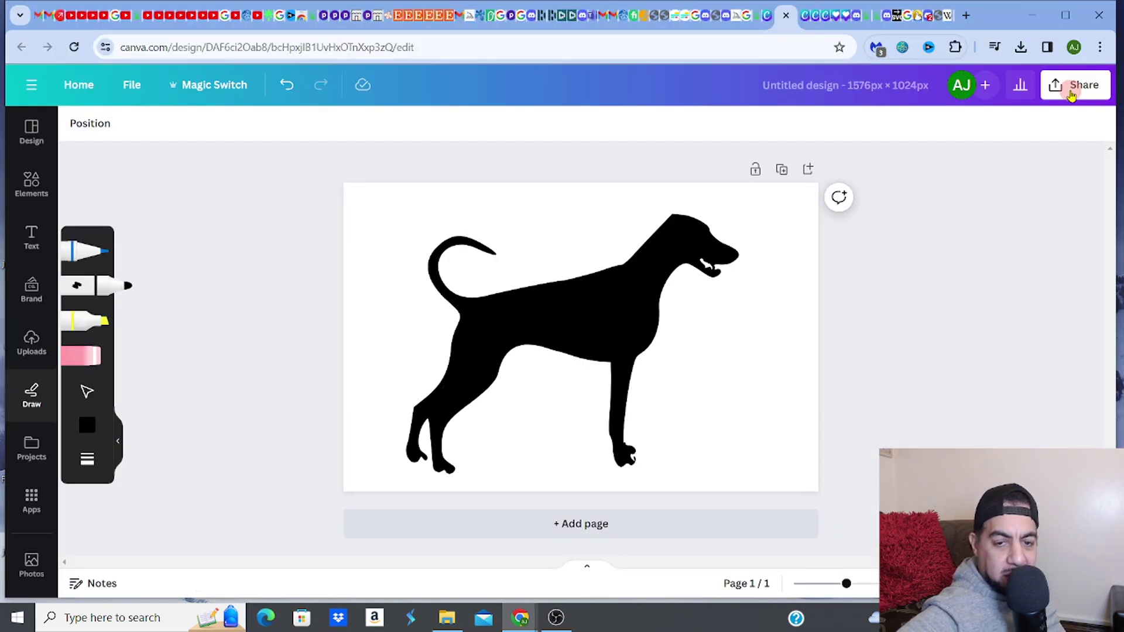